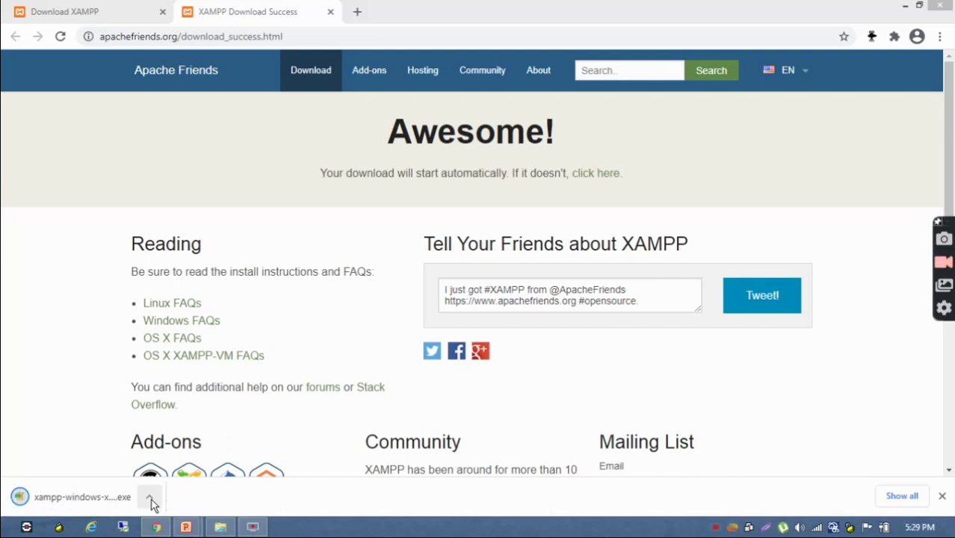
# Launch the downloaded XAMPP installer and proceed past the UAC warning and welcome page to the component selection.
pyautogui.click(150, 500)
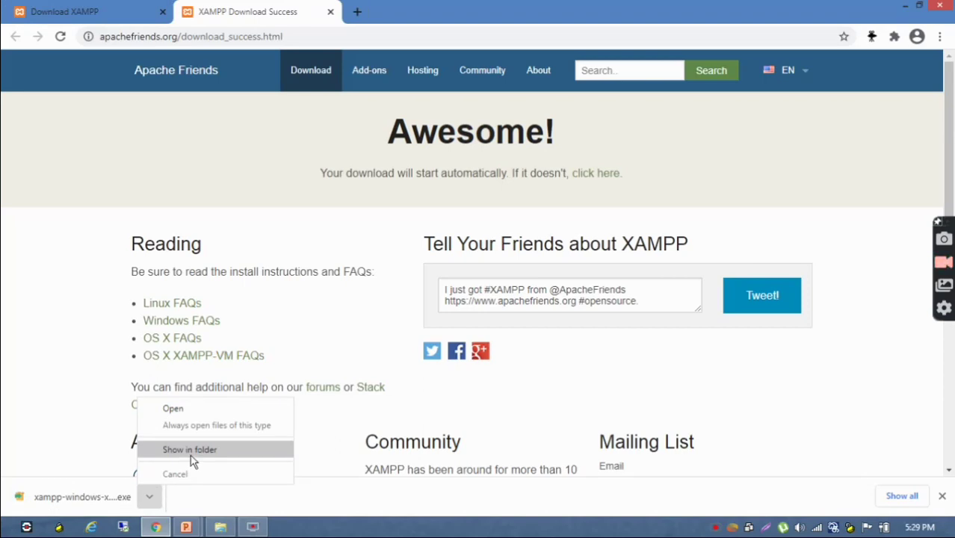
pyautogui.click(193, 409)
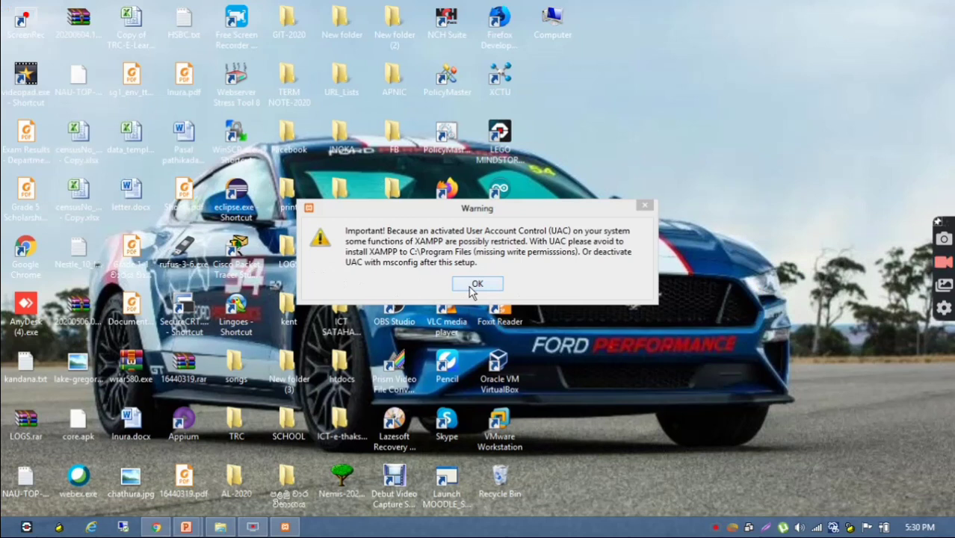
pyautogui.click(470, 286)
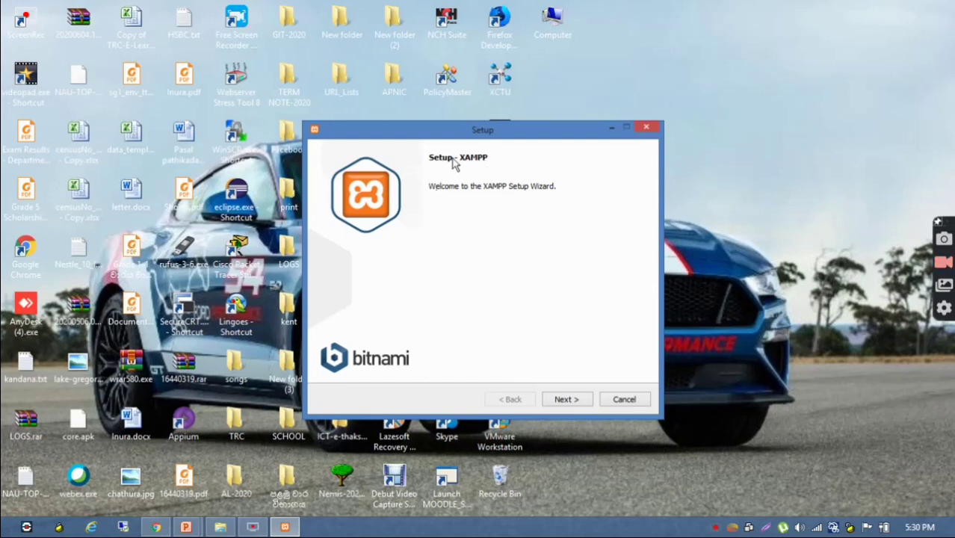
pyautogui.click(567, 400)
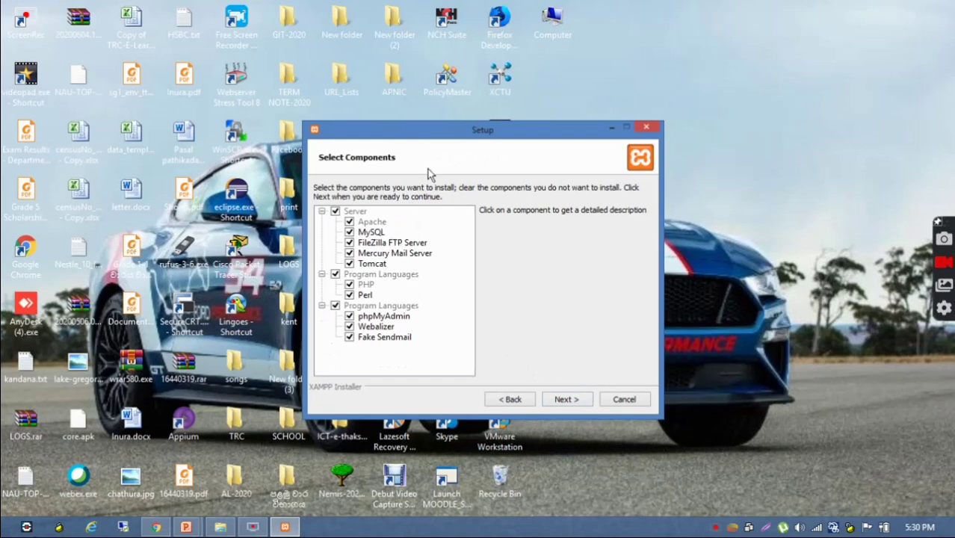
# Keep all default XAMPP components selected and accept C:\xampp as the installation folder.
pyautogui.moveTo(440, 128); pyautogui.dragTo(423, 118)
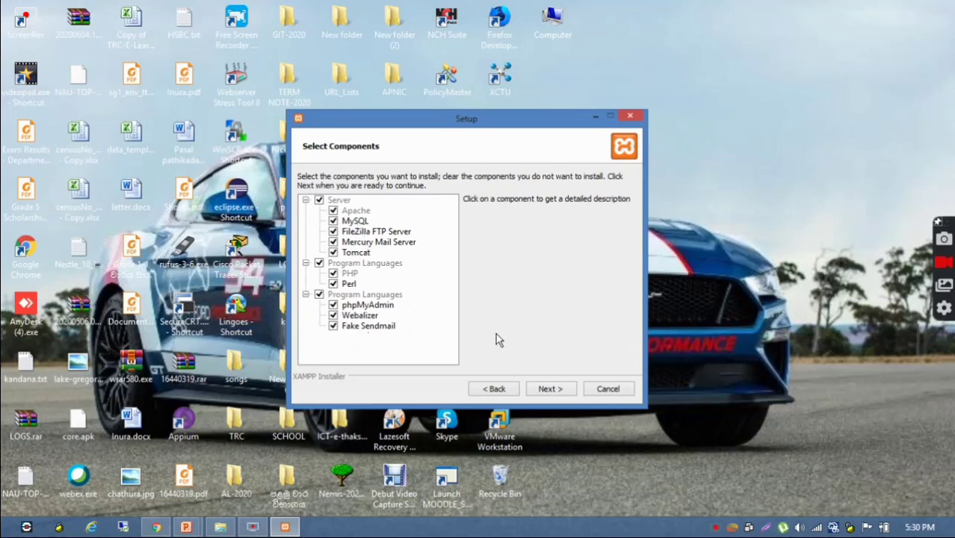
pyautogui.click(549, 389)
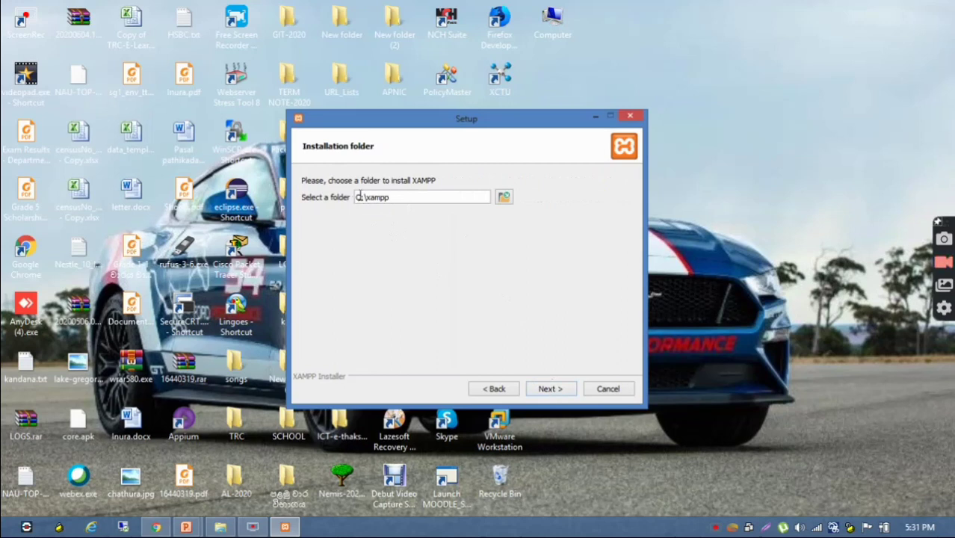
pyautogui.click(546, 392)
pyautogui.click(480, 277)
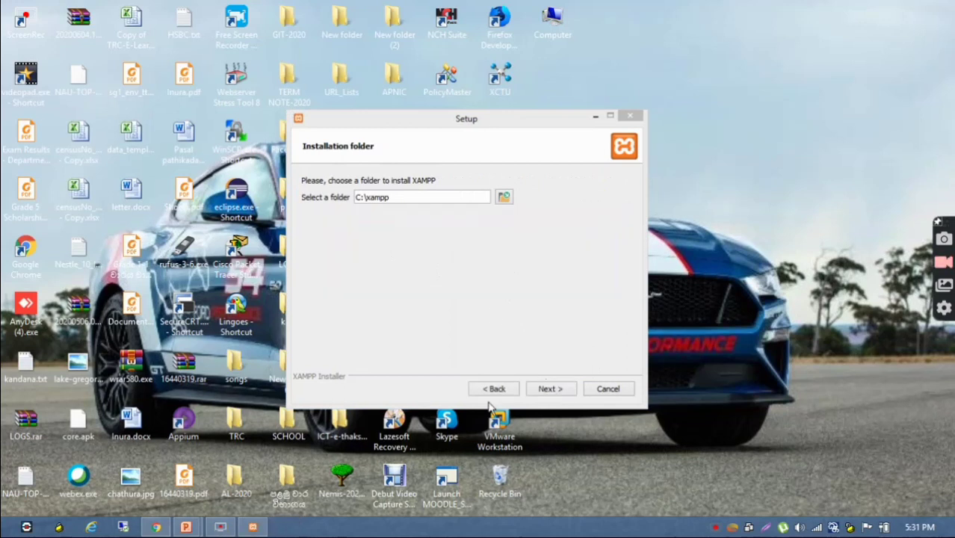
pyautogui.click(559, 390)
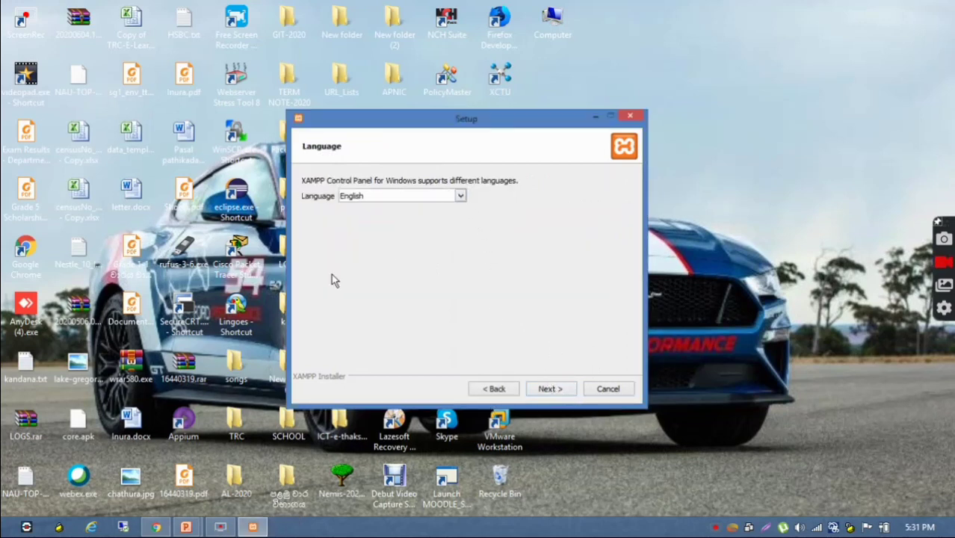
# Keep English as the XAMPP Control Panel language and start the installation.
pyautogui.click(549, 391)
pyautogui.click(550, 389)
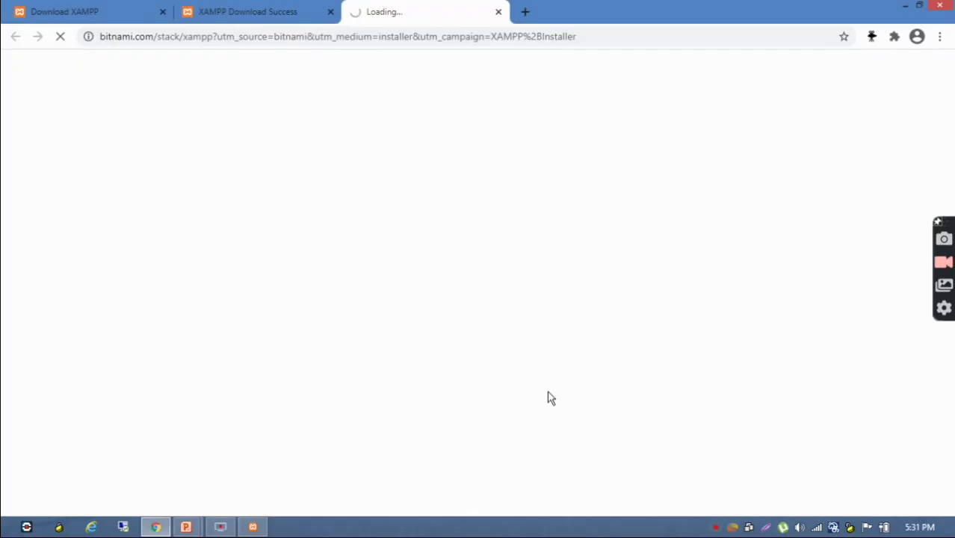
pyautogui.click(253, 527)
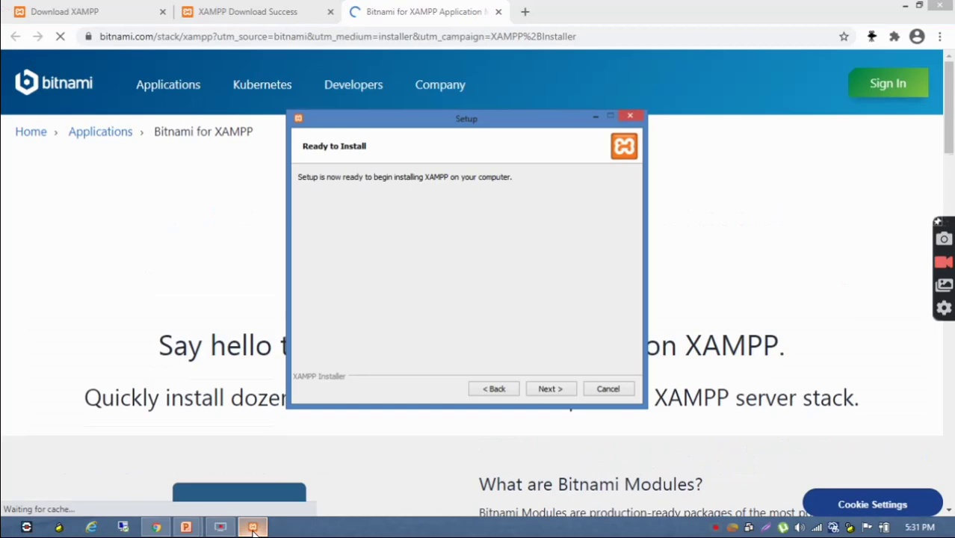
pyautogui.click(549, 391)
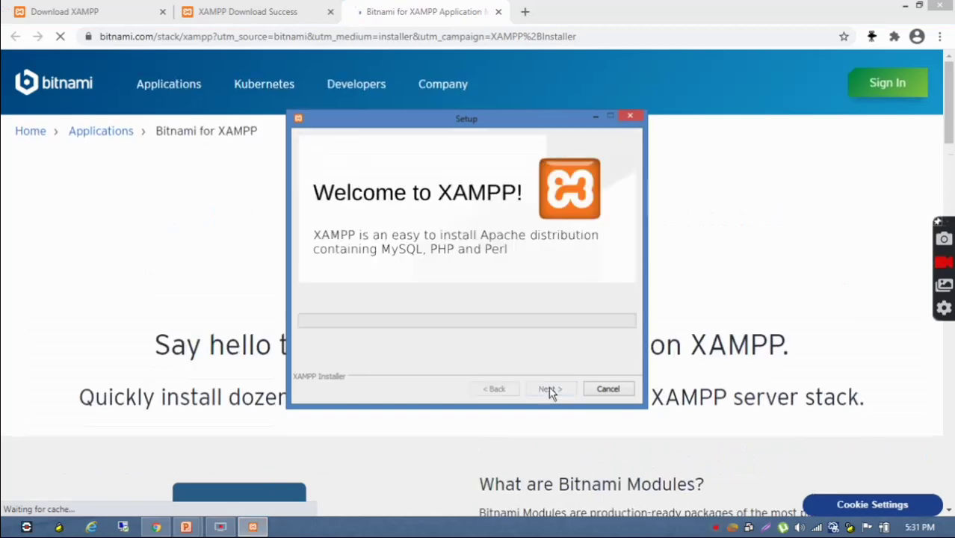
# Minimize the browser and complete the XAMPP setup wizard with the option to start the Control Panel enabled.
pyautogui.click(905, 5)
pyautogui.moveTo(482, 124); pyautogui.dragTo(495, 90)
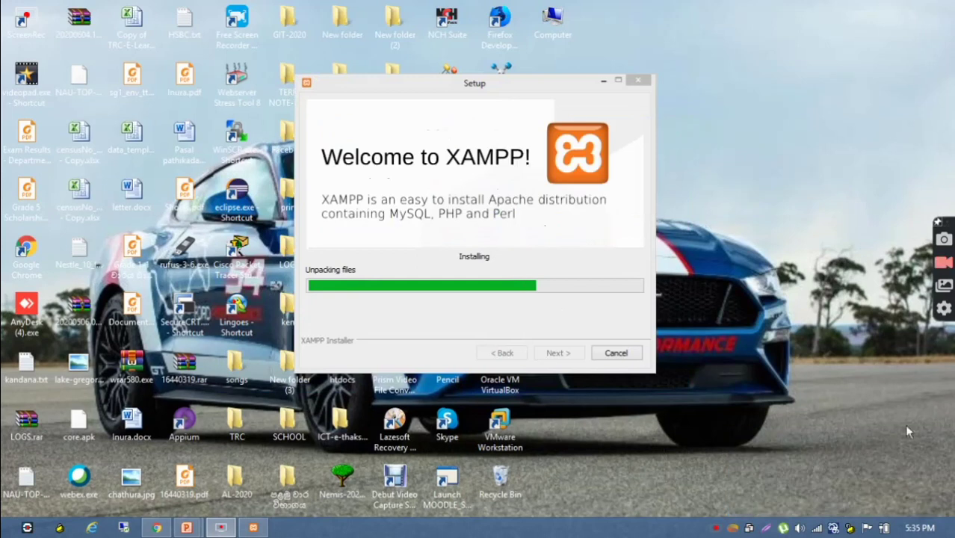
pyautogui.moveTo(508, 80); pyautogui.dragTo(521, 90)
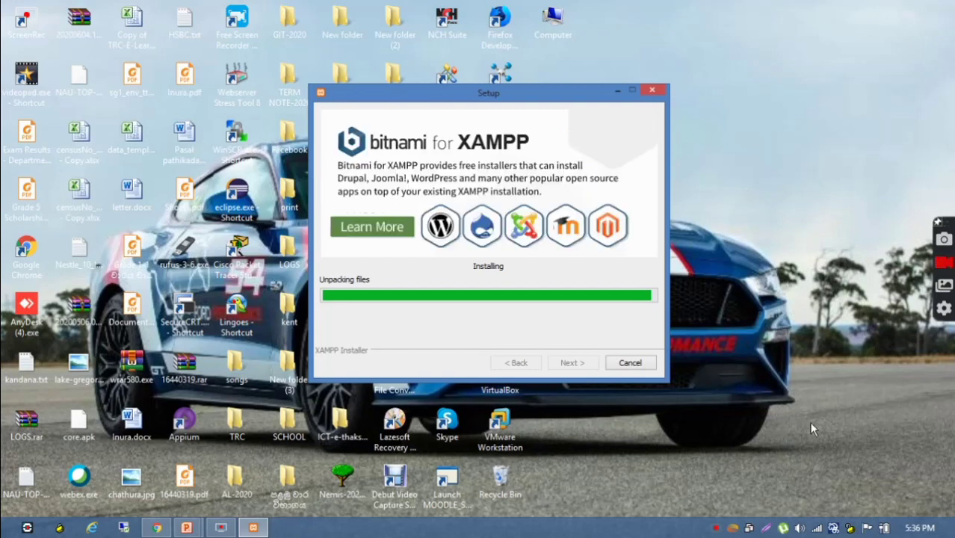
pyautogui.moveTo(525, 99); pyautogui.dragTo(526, 85)
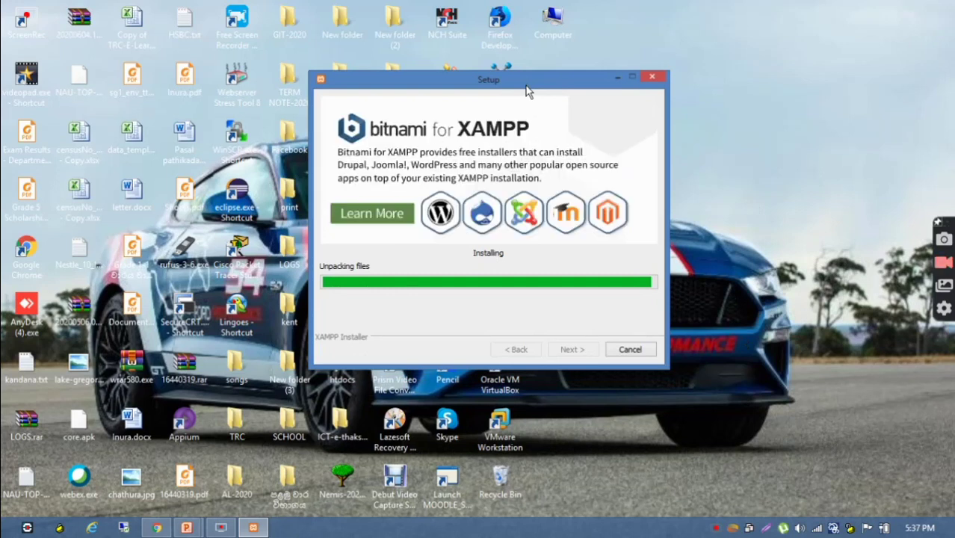
pyautogui.moveTo(536, 80); pyautogui.dragTo(502, 77)
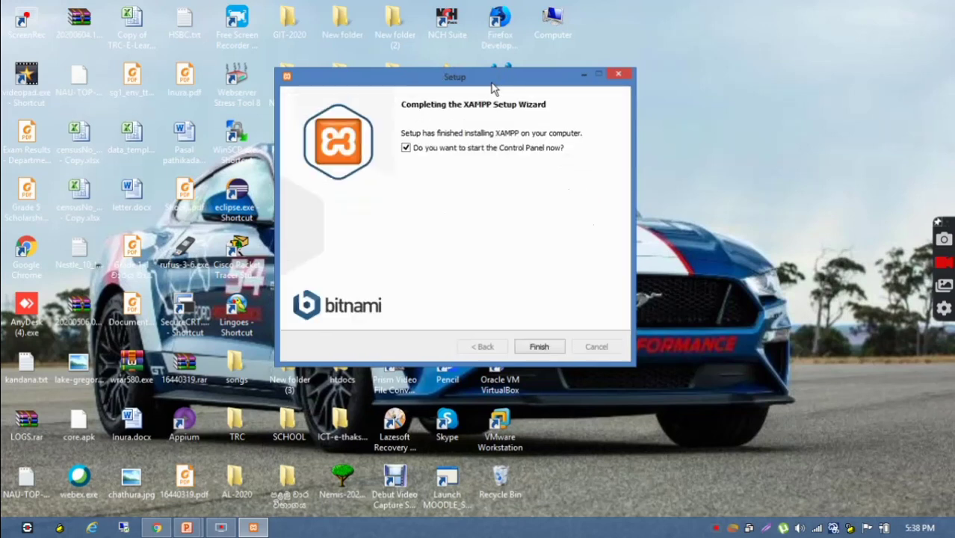
pyautogui.click(539, 347)
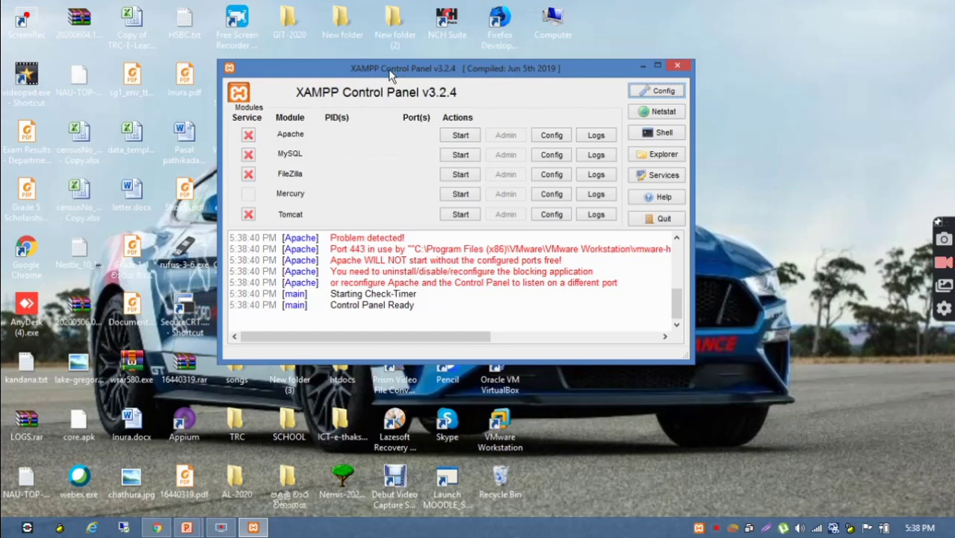
# Try to start the Apache module twice, and start the MySQL module in the XAMPP Control Panel.
pyautogui.moveTo(389, 72); pyautogui.dragTo(404, 72)
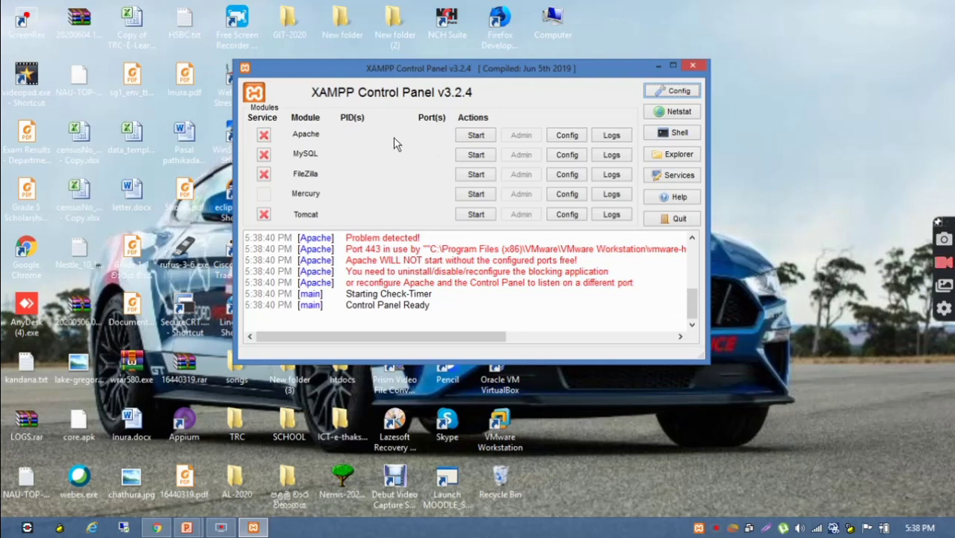
pyautogui.click(476, 136)
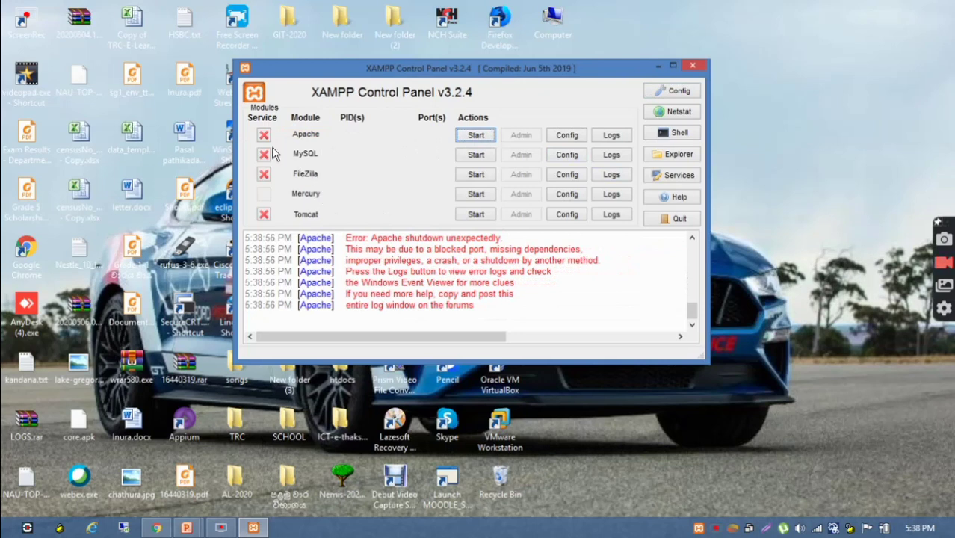
pyautogui.click(482, 139)
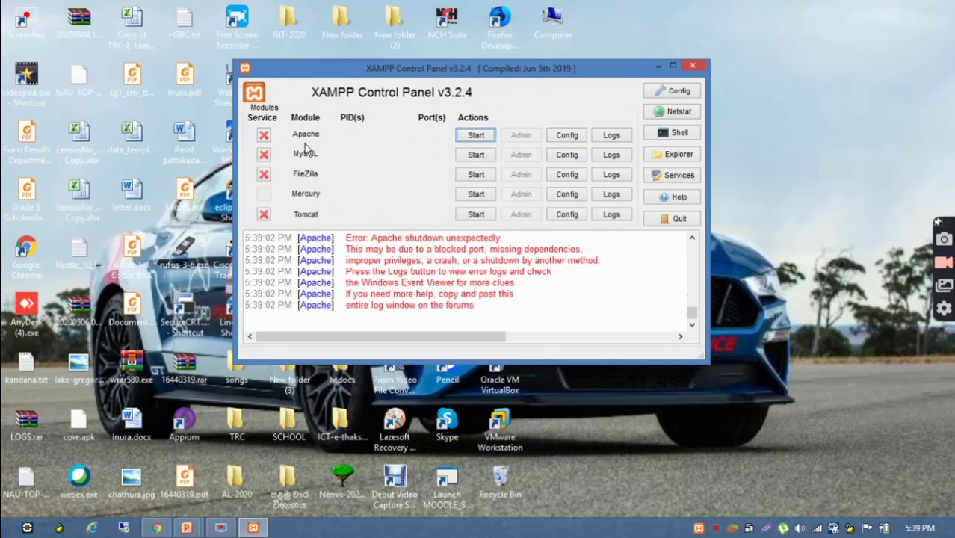
pyautogui.click(471, 157)
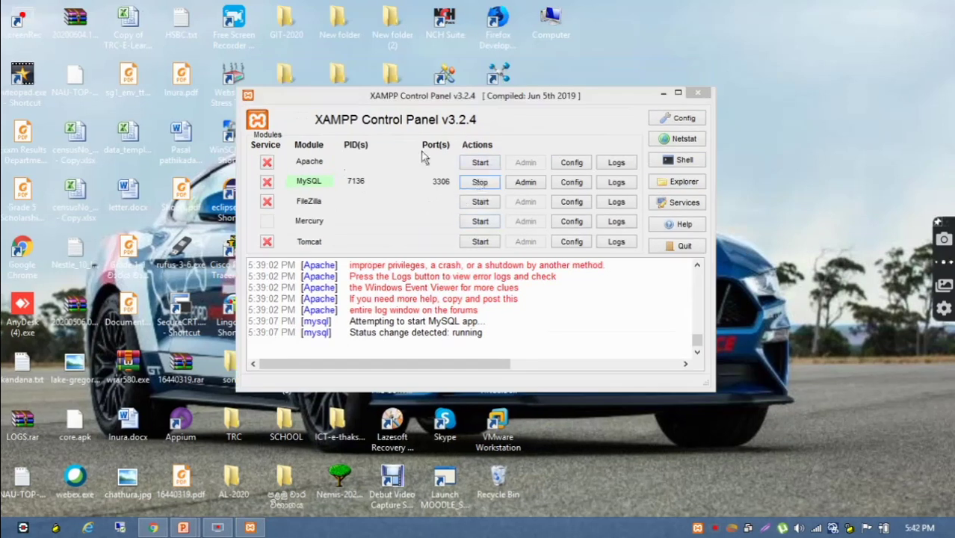
# Open Apache's httpd.conf configuration file from the XAMPP Control Panel and maximize the Notepad window.
pyautogui.moveTo(512, 94); pyautogui.dragTo(484, 86)
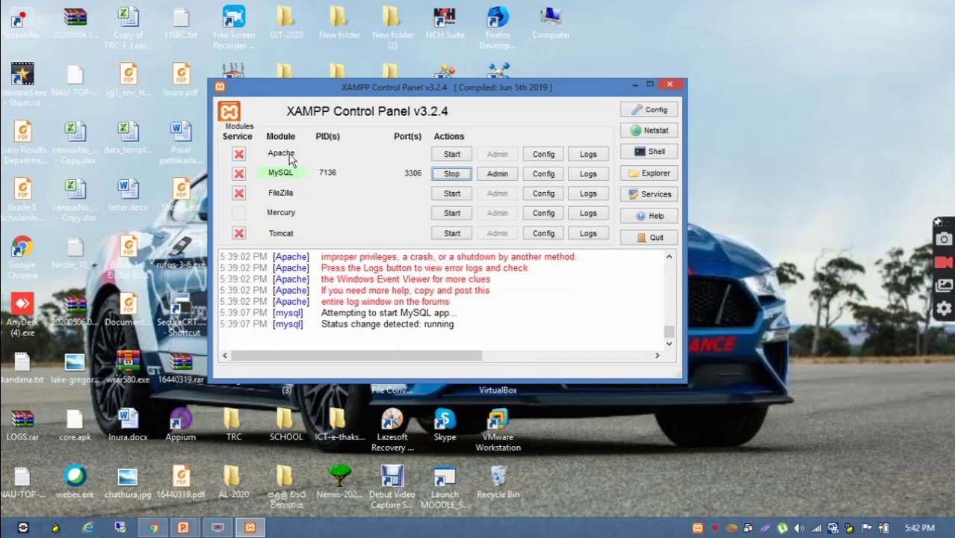
pyautogui.moveTo(480, 91); pyautogui.dragTo(499, 92)
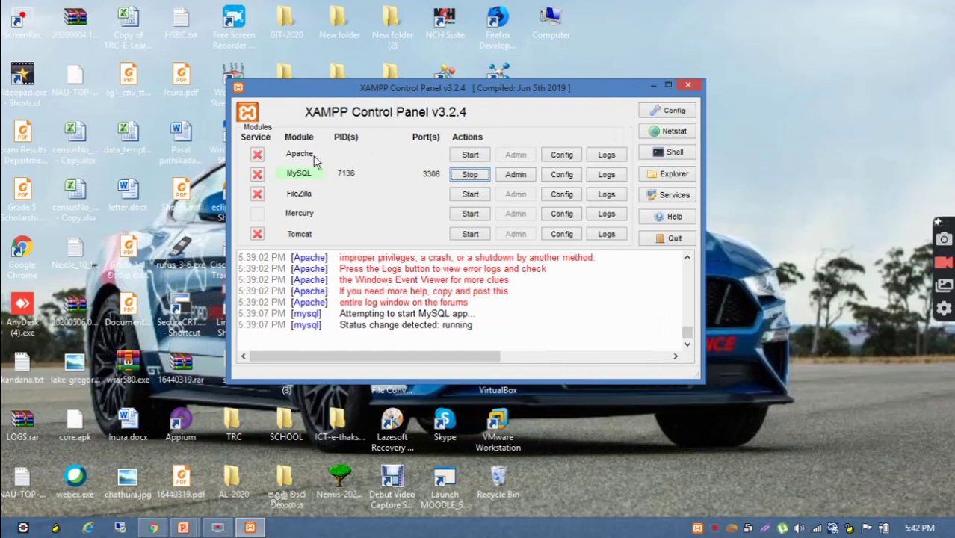
pyautogui.click(558, 157)
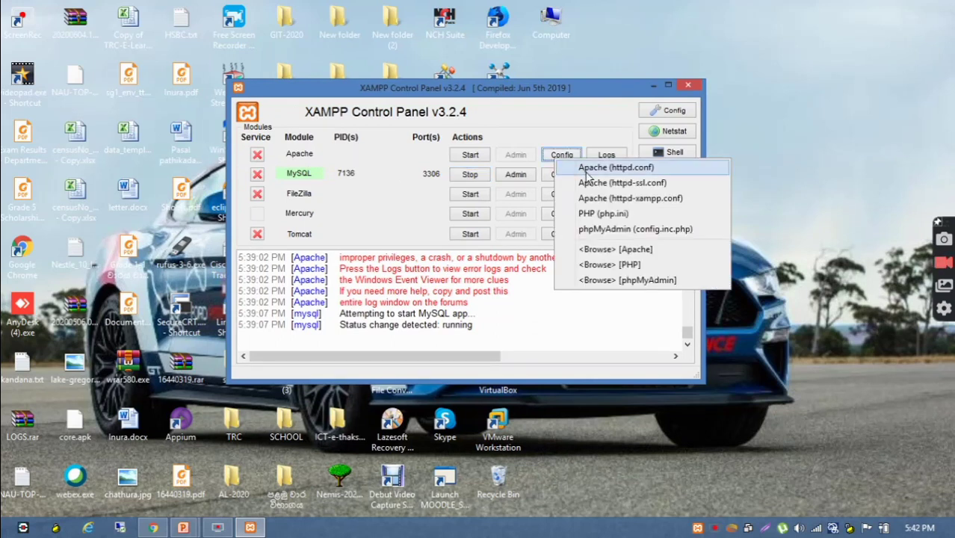
pyautogui.click(588, 171)
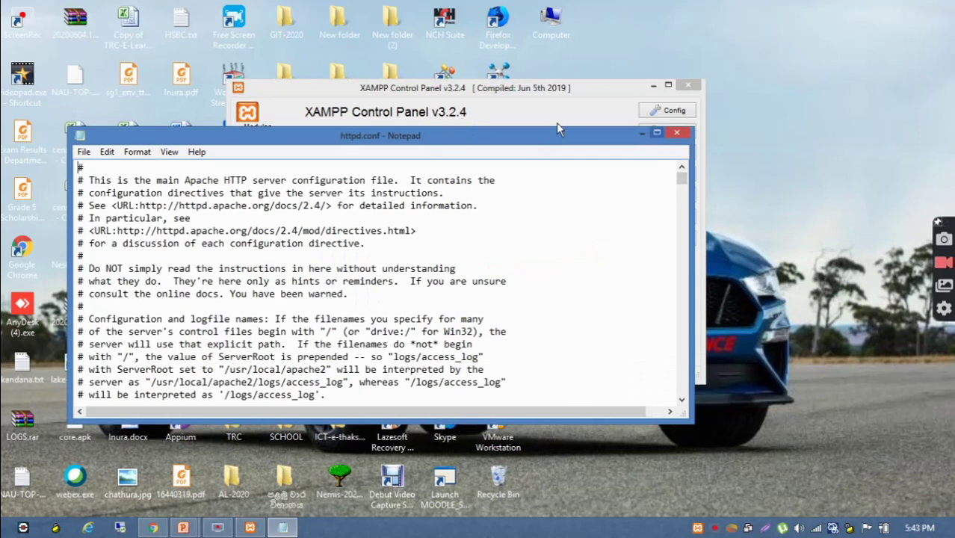
pyautogui.click(657, 133)
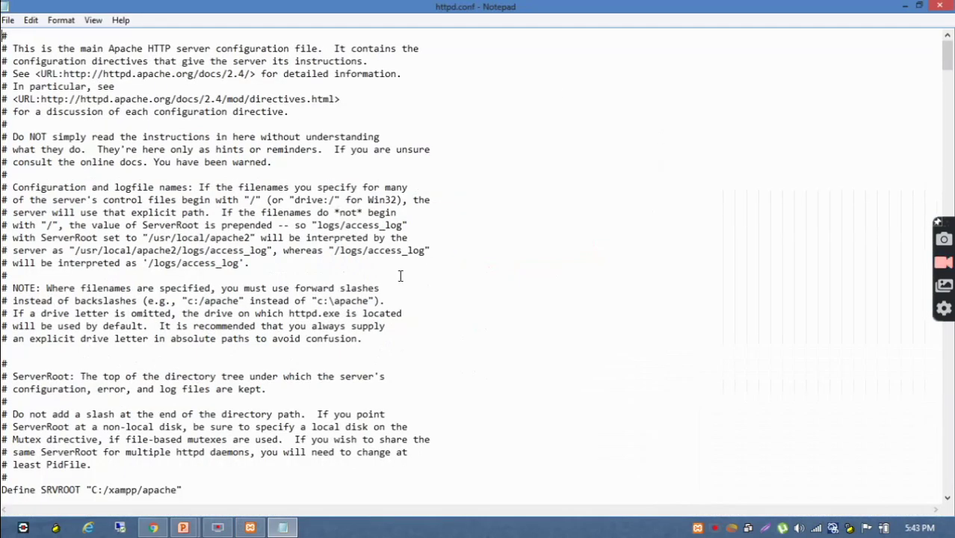
# Change the active Listen directive in httpd.conf to port 8080.
pyautogui.moveTo(953, 46); pyautogui.dragTo(953, 84)
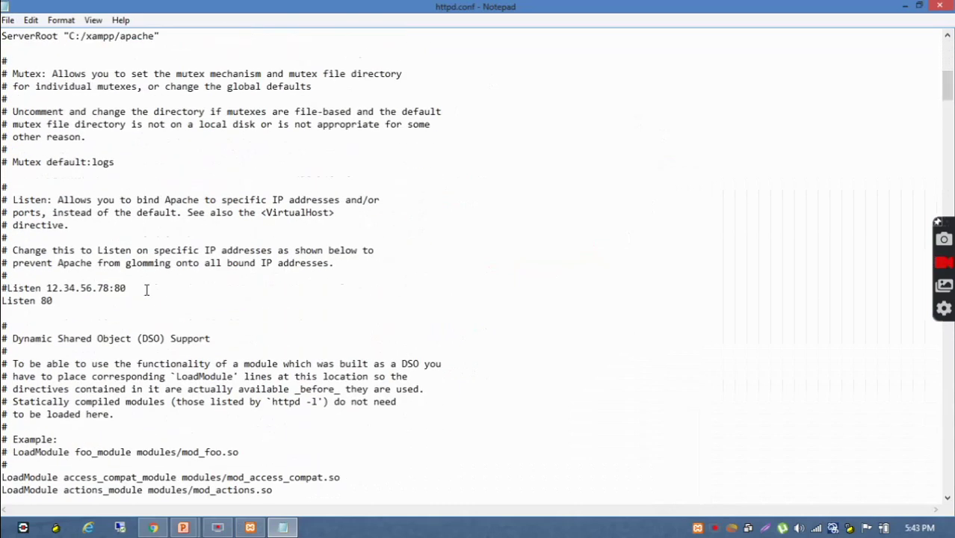
pyautogui.click(114, 288)
pyautogui.moveTo(59, 300); pyautogui.dragTo(1, 300)
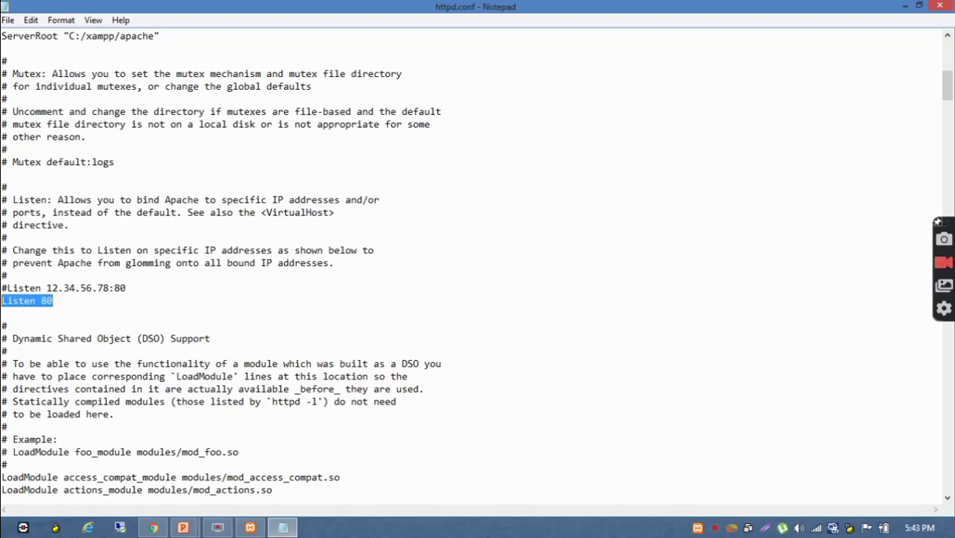
pyautogui.click(85, 300)
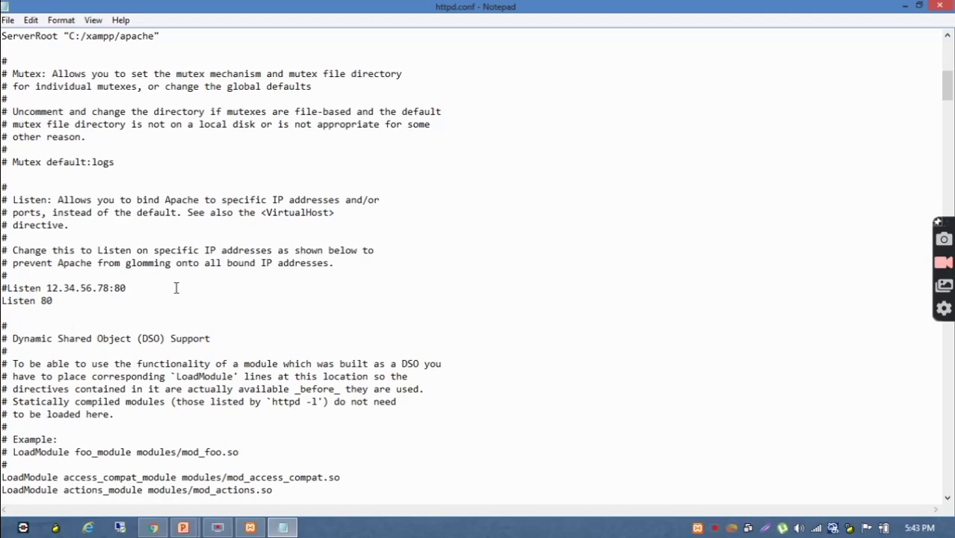
pyautogui.write('80')
# Find the ServerName directive by searching for 80 and change its value to localhost:8080.
pyautogui.moveTo(41, 301); pyautogui.dragTo(52, 301)
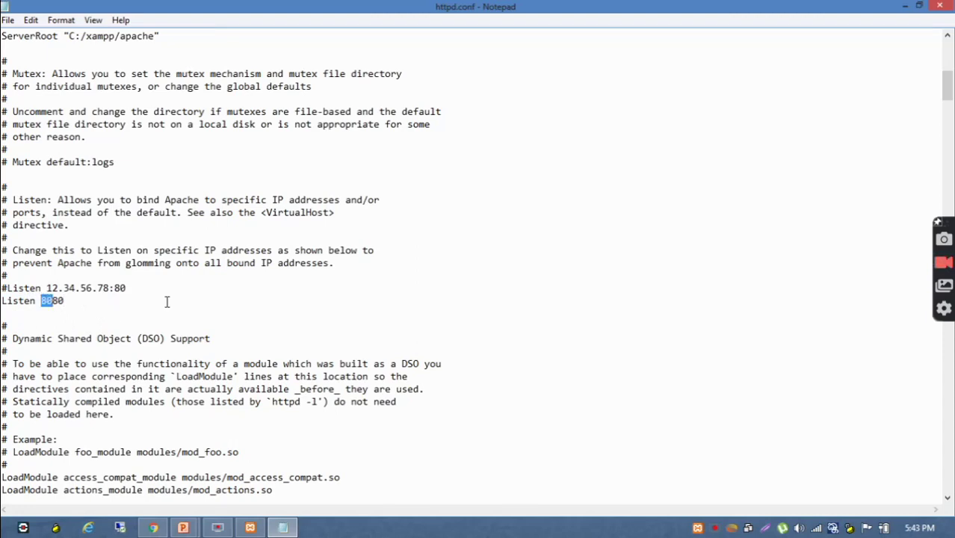
pyautogui.hotkey('ctrl', 'f')
pyautogui.write('80')
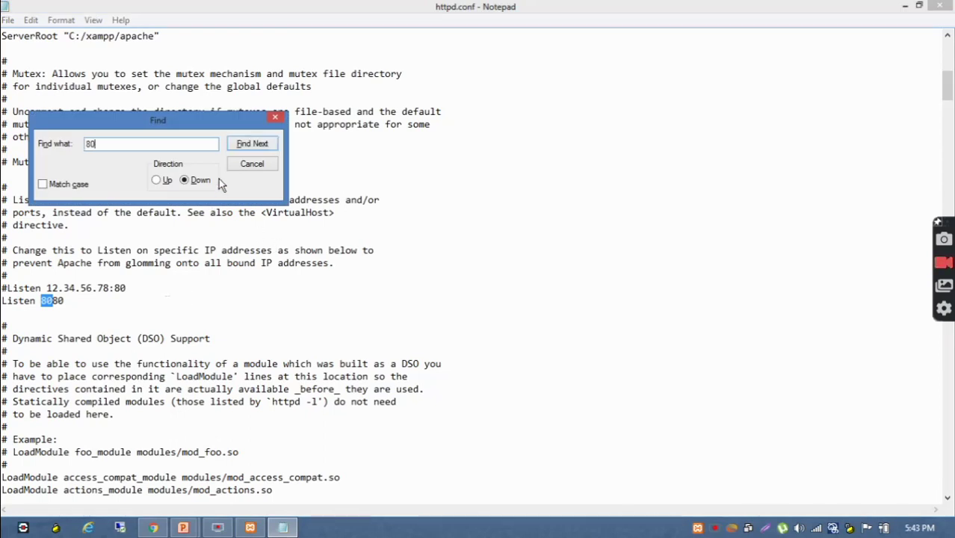
pyautogui.click(251, 144)
pyautogui.click(251, 145)
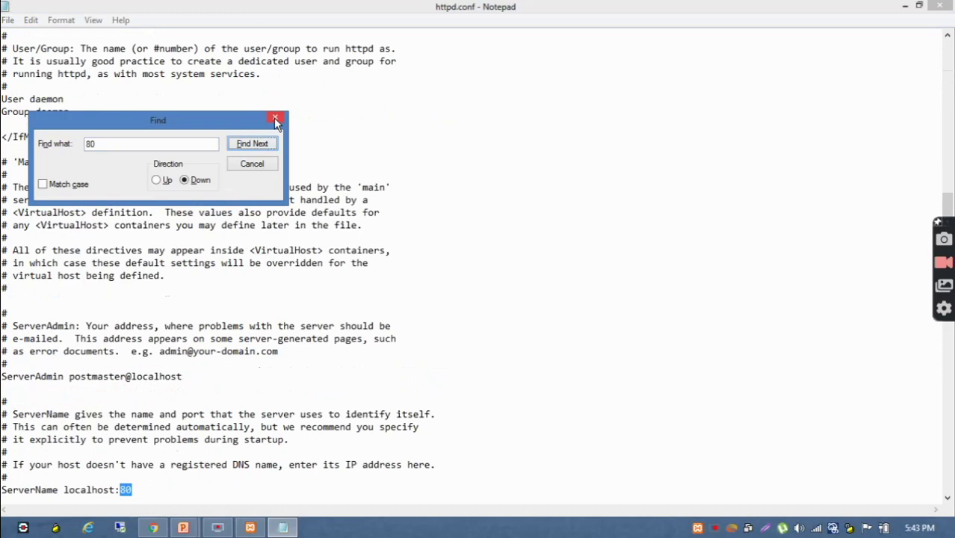
pyautogui.click(275, 120)
pyautogui.click(140, 490)
pyautogui.write('80')
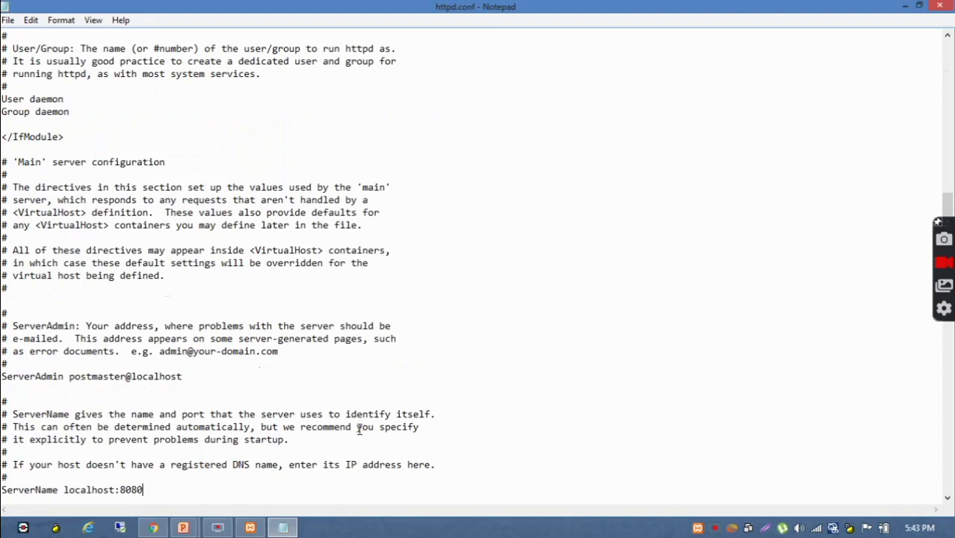
# Search the rest of httpd.conf for further occurrences of 80 and close the search.
pyautogui.hotkey('ctrl', 'f')
pyautogui.click(243, 145)
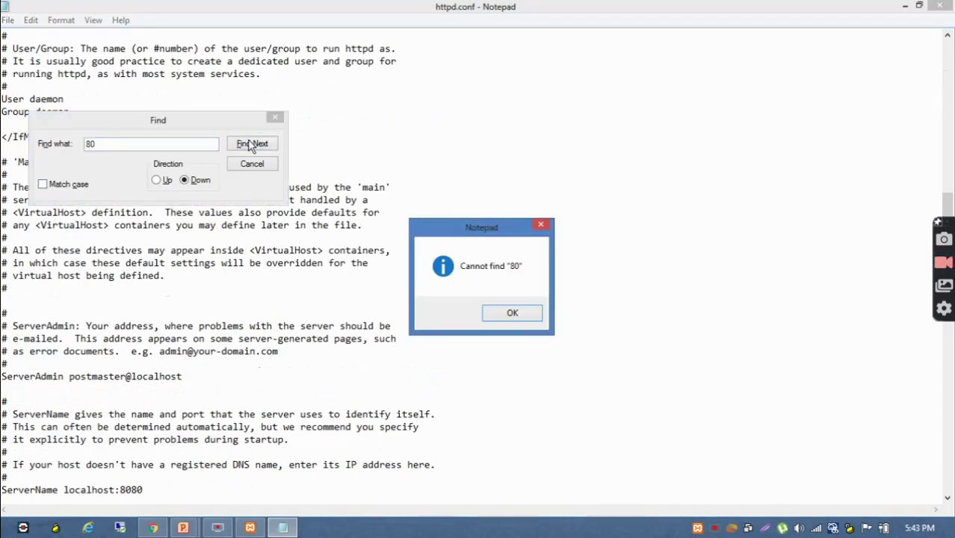
pyautogui.click(512, 314)
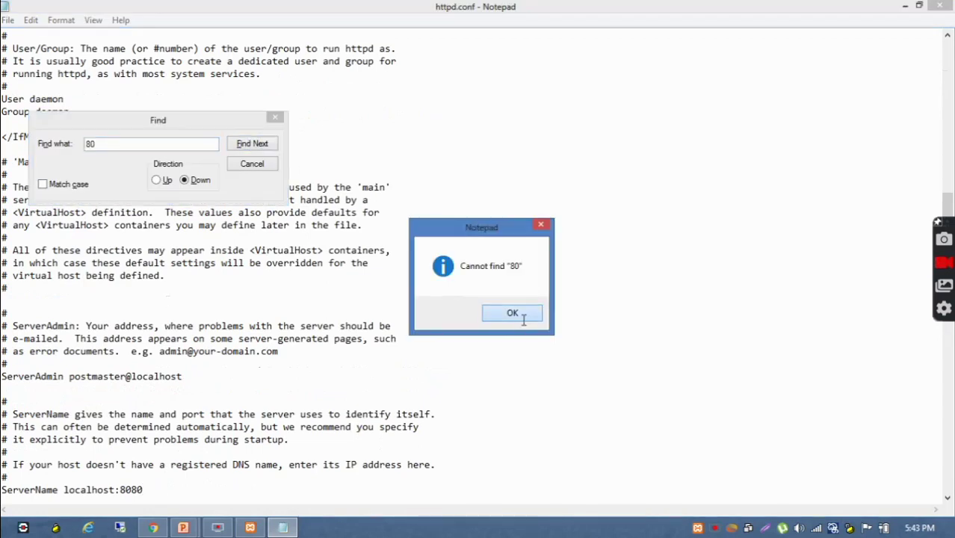
pyautogui.click(253, 165)
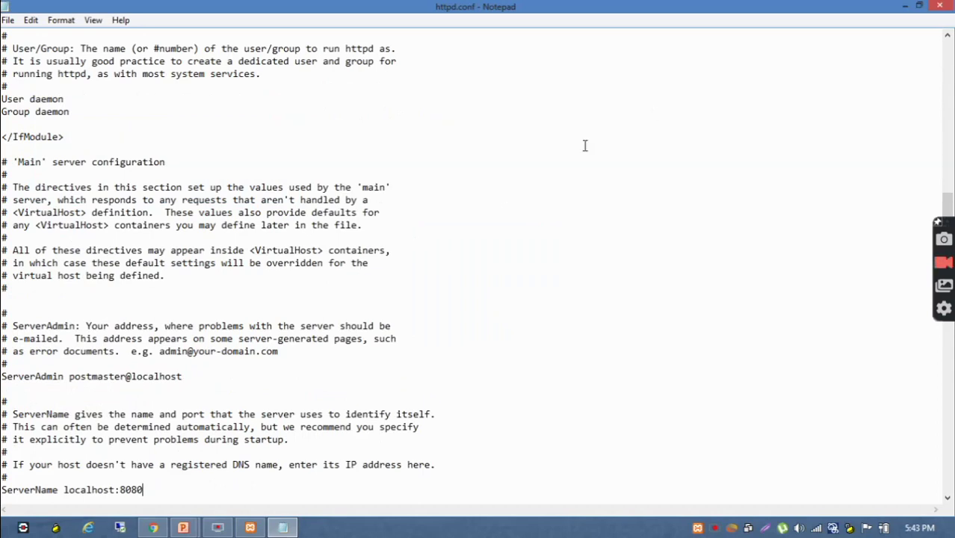
# Close httpd.conf saving its changes, and try to start the Apache module.
pyautogui.click(940, 6)
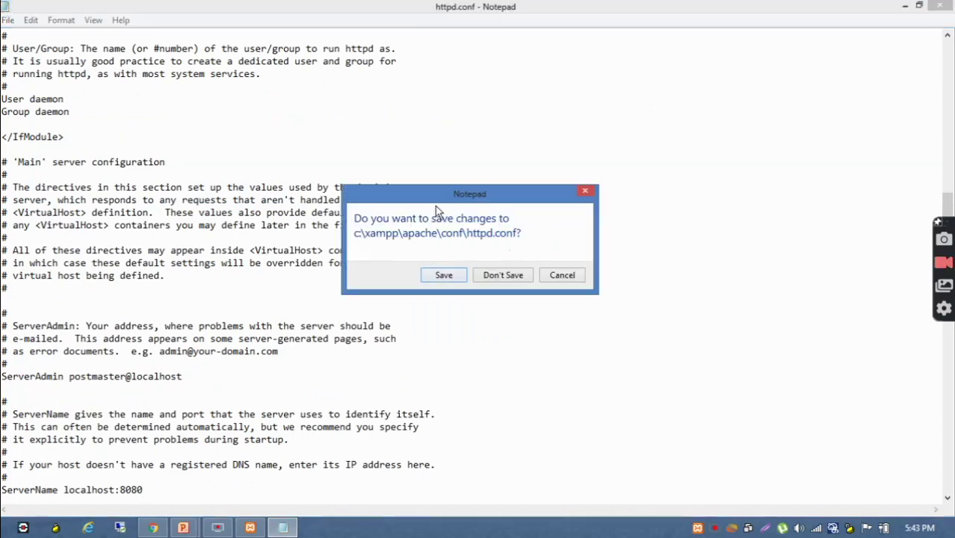
pyautogui.moveTo(444, 196); pyautogui.dragTo(461, 173)
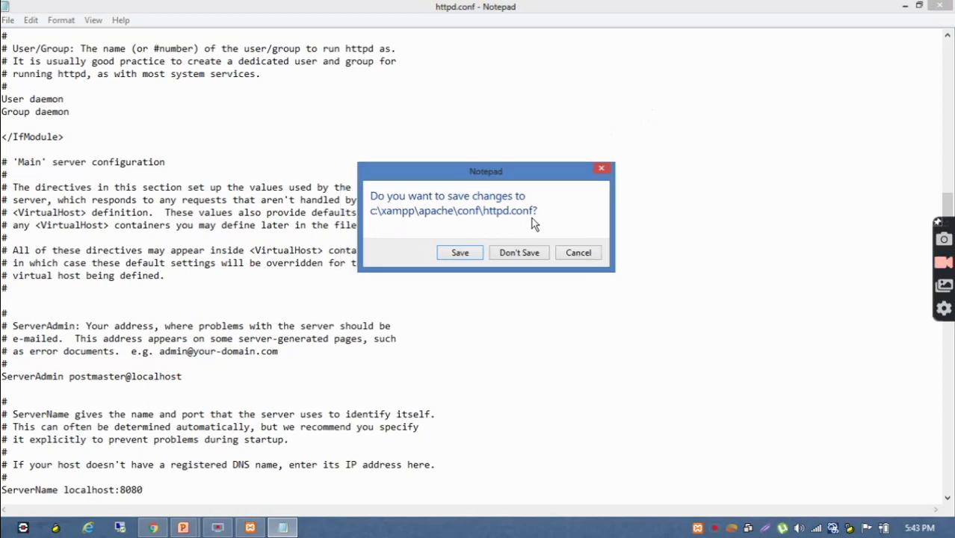
pyautogui.click(461, 253)
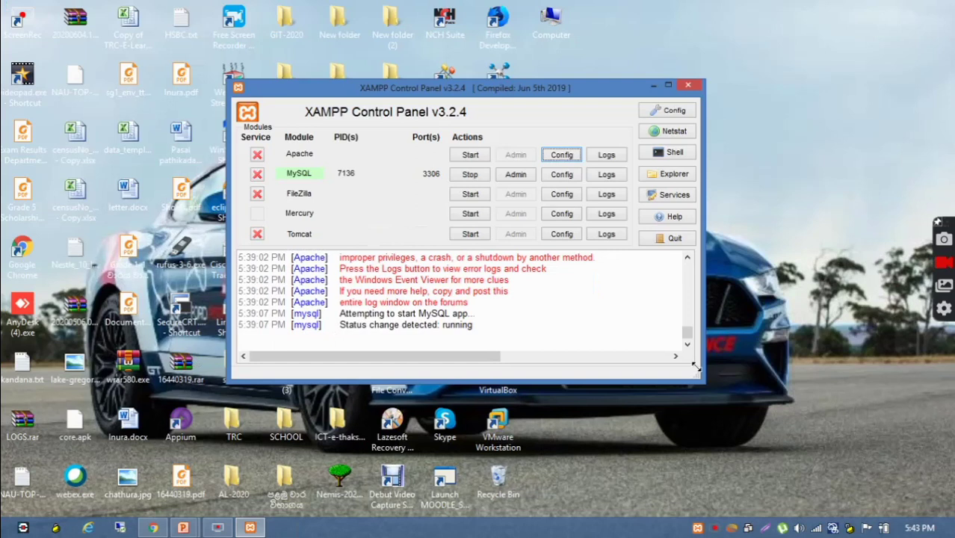
pyautogui.click(470, 157)
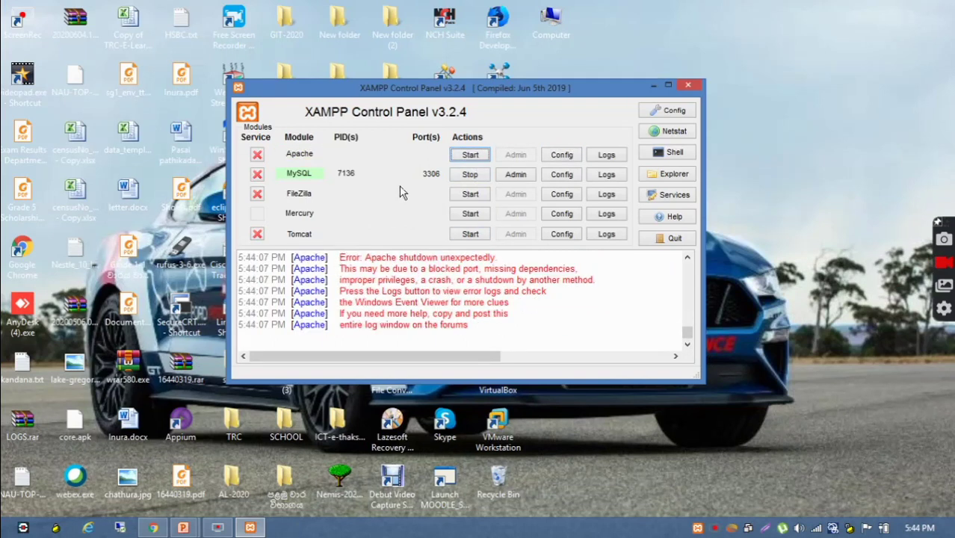
# Open Apache's httpd-ssl.conf configuration file and change its Listen directive to port 4433.
pyautogui.click(557, 160)
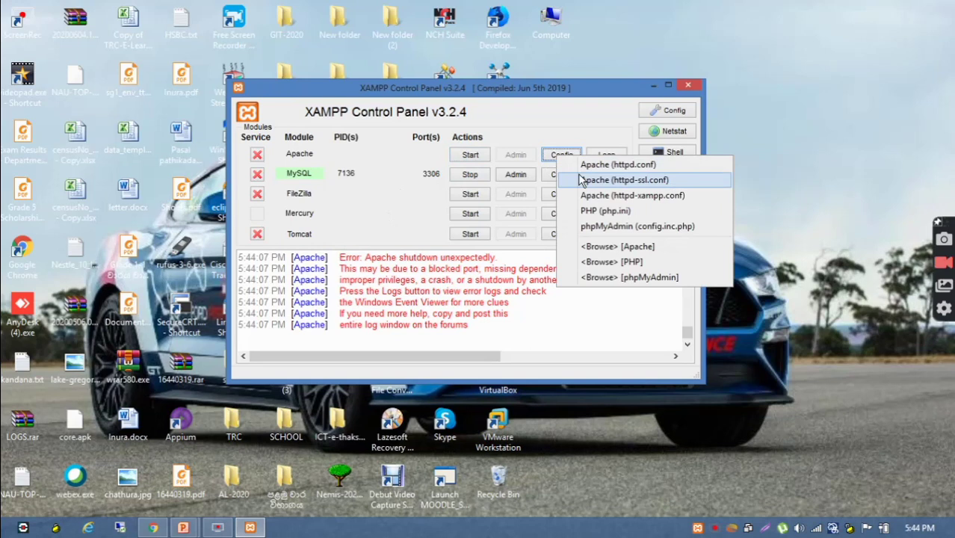
pyautogui.click(583, 180)
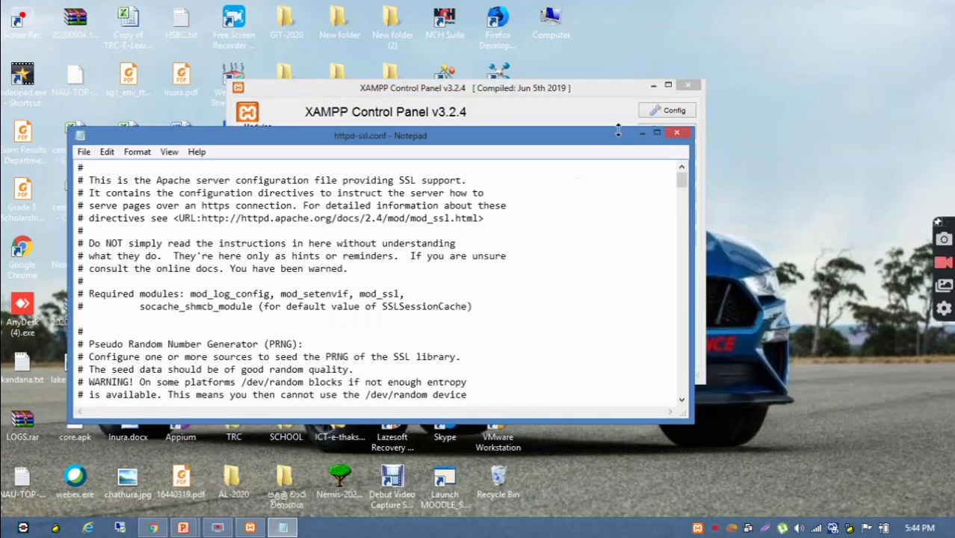
pyautogui.moveTo(618, 131); pyautogui.dragTo(632, 70)
pyautogui.moveTo(681, 124); pyautogui.dragTo(683, 143)
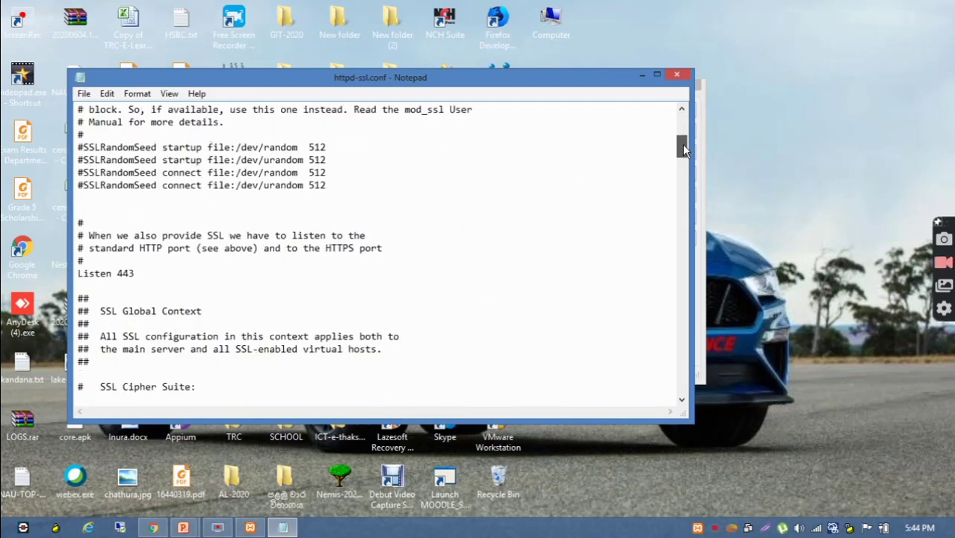
pyautogui.doubleClick(128, 273)
pyautogui.click(136, 273)
pyautogui.moveTo(255, 82); pyautogui.dragTo(320, 90)
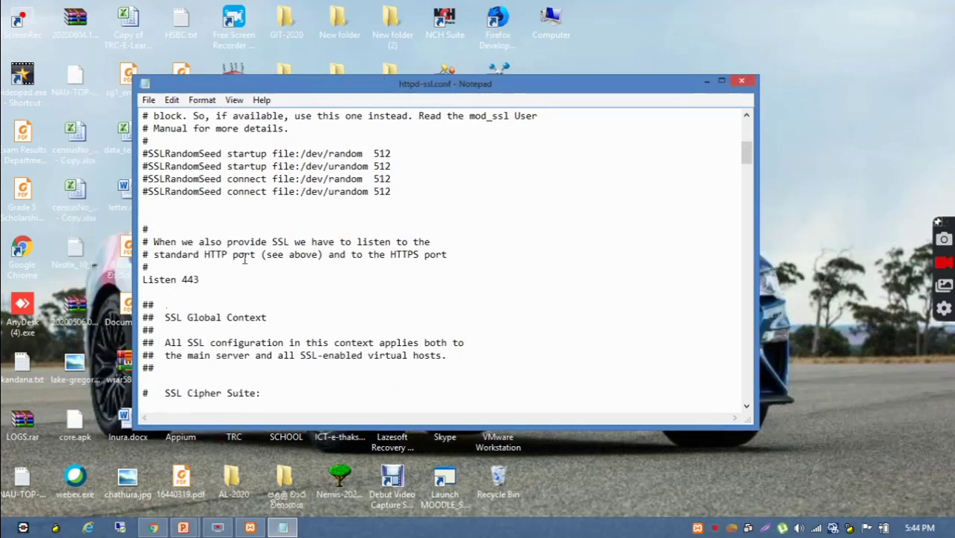
pyautogui.write('3')
# Search httpd-ssl.conf for 443 and change the port of the _default_ VirtualHost to 4433.
pyautogui.hotkey('ctrl', 'f')
pyautogui.write('44')
pyautogui.moveTo(305, 200); pyautogui.dragTo(496, 157)
pyautogui.click(575, 181)
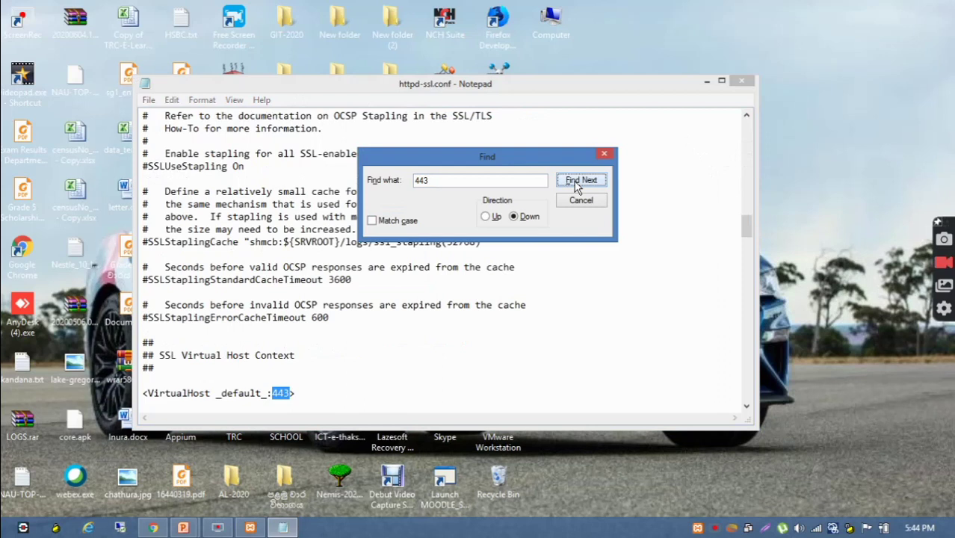
pyautogui.click(293, 393)
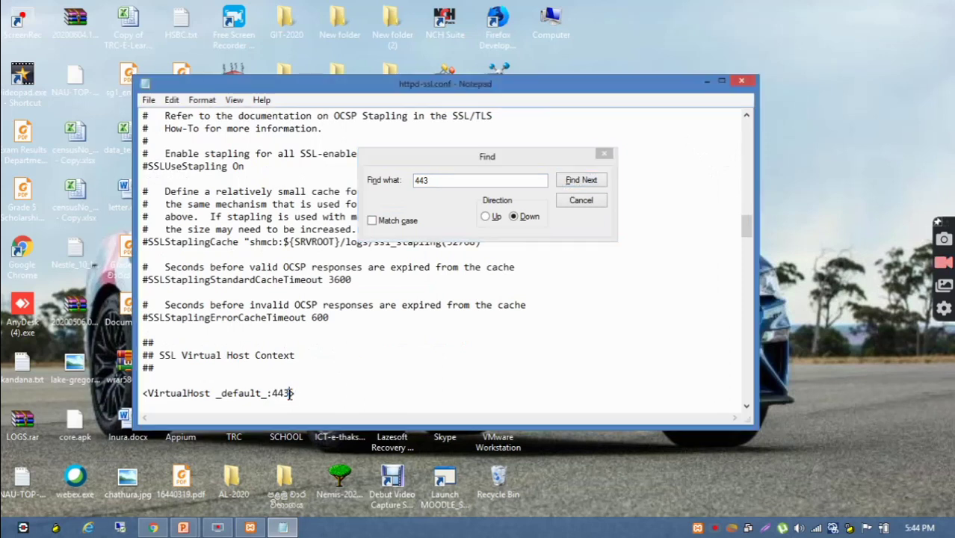
pyautogui.write('3')
pyautogui.click(588, 183)
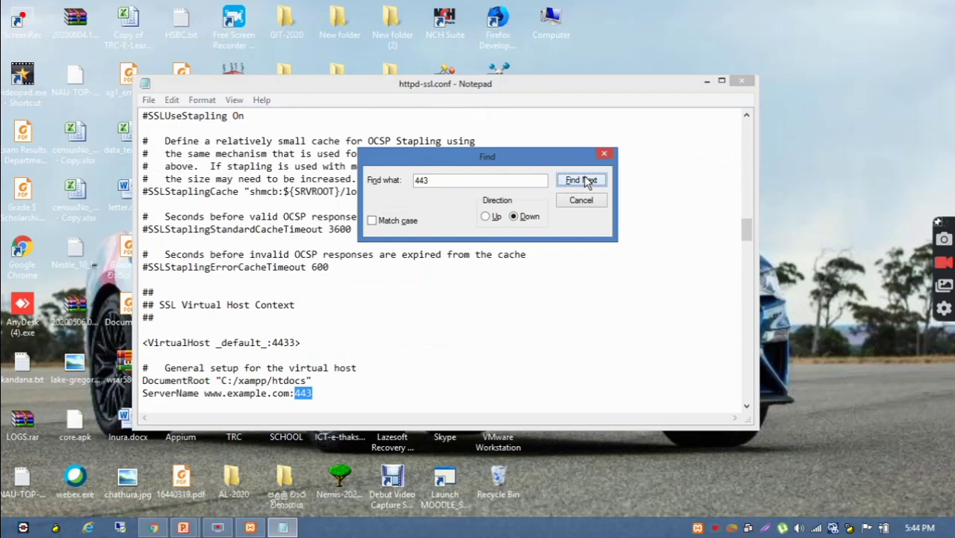
pyautogui.click(320, 394)
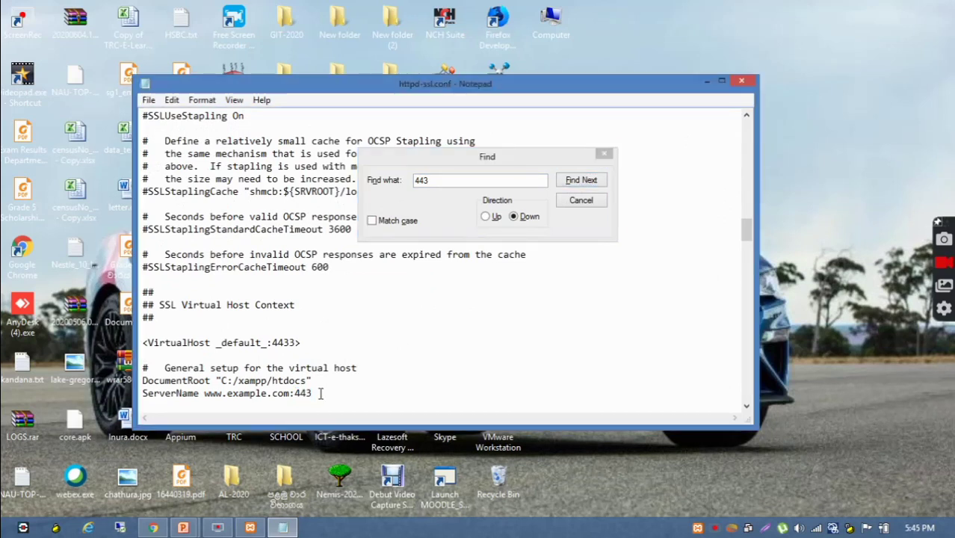
pyautogui.write('3')
# Search httpd-ssl.conf for further occurrences of 443, close the search and check the edited ServerName port.
pyautogui.click(582, 183)
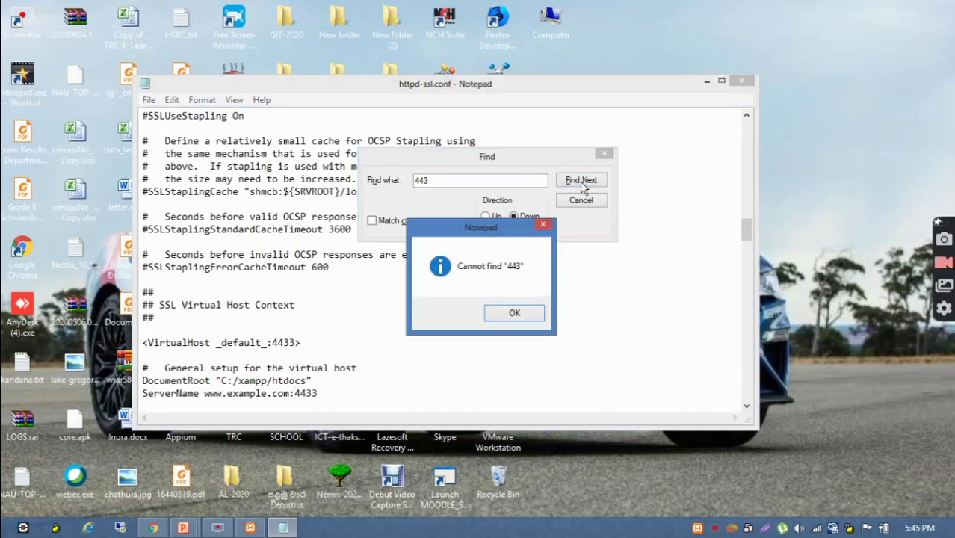
pyautogui.click(514, 313)
pyautogui.click(581, 203)
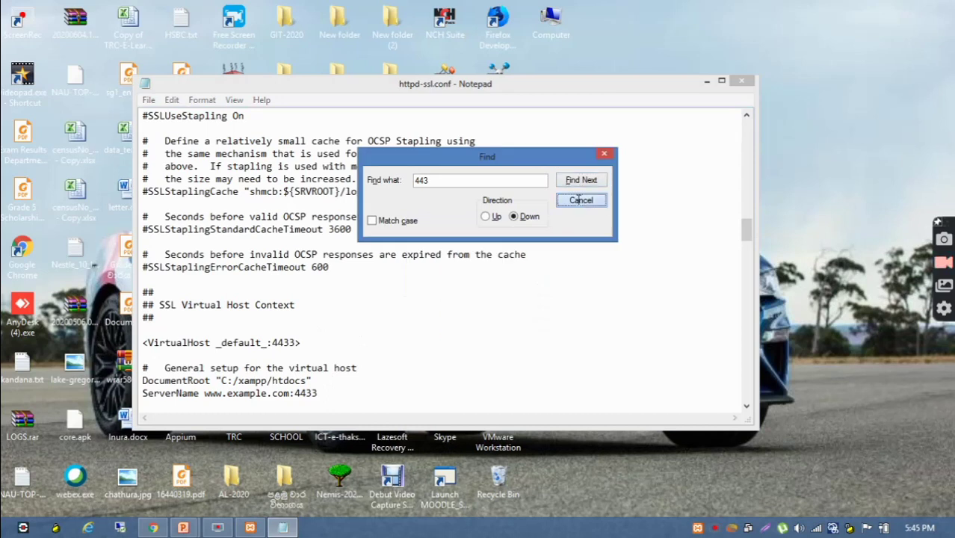
pyautogui.moveTo(295, 393)
pyautogui.mouseDown()
pyautogui.moveTo(314, 394)
pyautogui.moveTo(301, 395)
pyautogui.mouseUp()
pyautogui.click(319, 394)
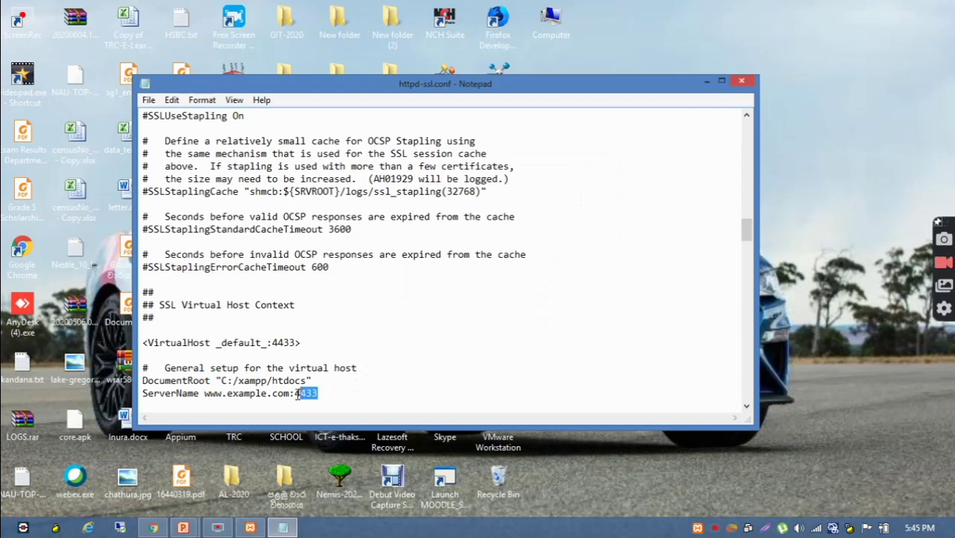
pyautogui.click(592, 240)
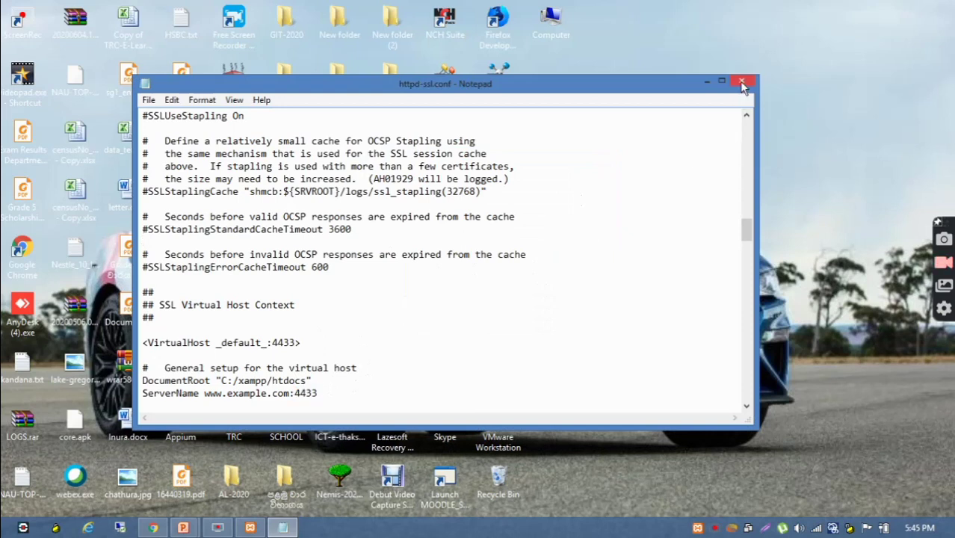
# Close httpd-ssl.conf saving its changes, and start the Apache module.
pyautogui.click(742, 83)
pyautogui.click(434, 277)
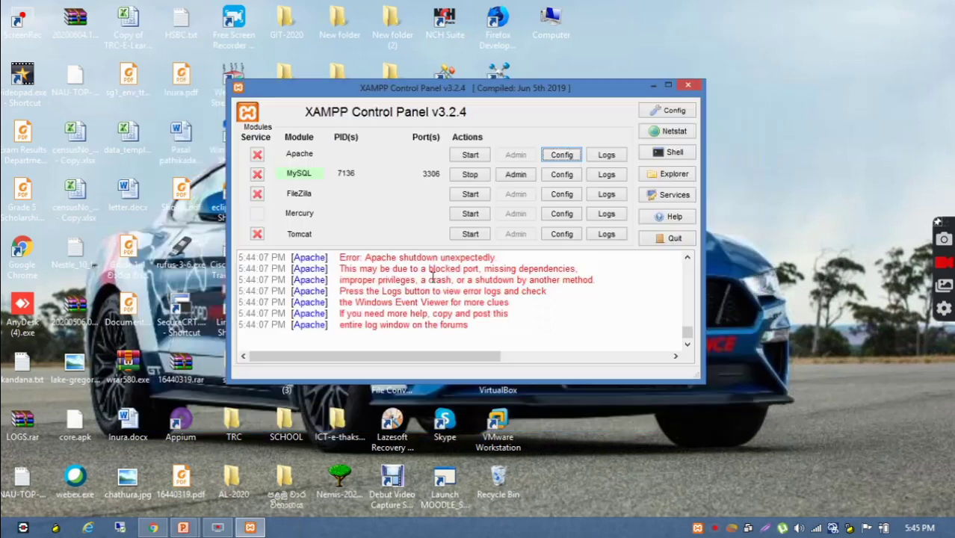
pyautogui.click(462, 157)
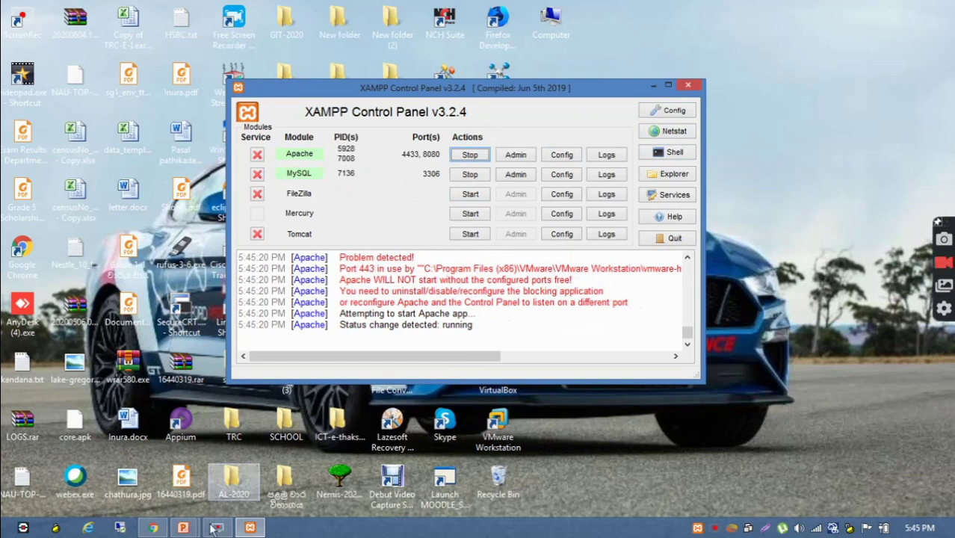
# Switch to Chrome and load localhost:8080 in a new tab to open the XAMPP dashboard.
pyautogui.click(153, 529)
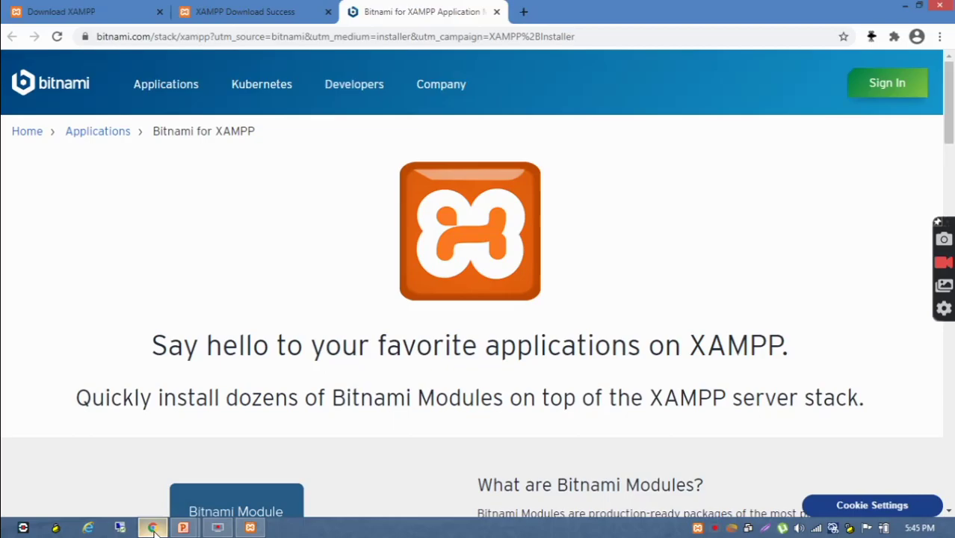
pyautogui.click(524, 11)
pyautogui.write('loc')
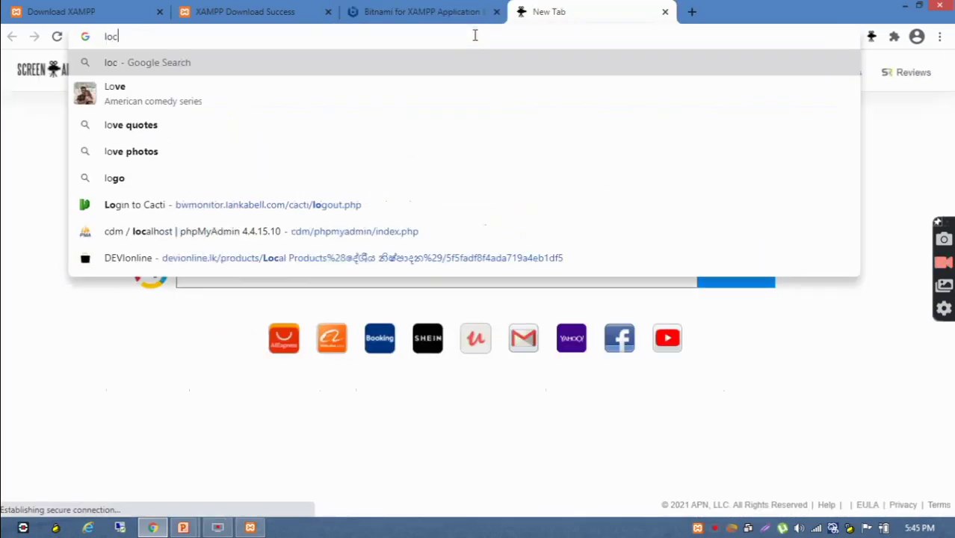
pyautogui.write('alho')
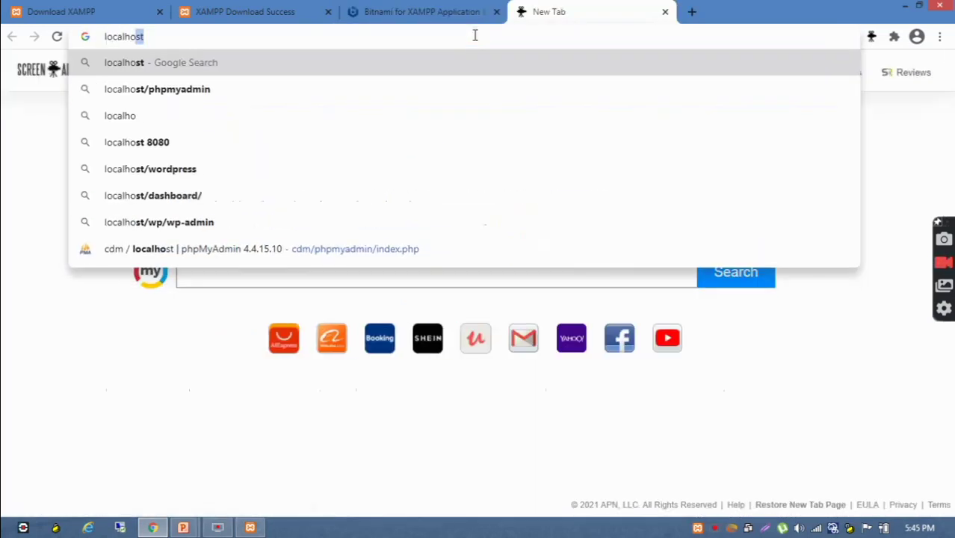
pyautogui.write('stport')
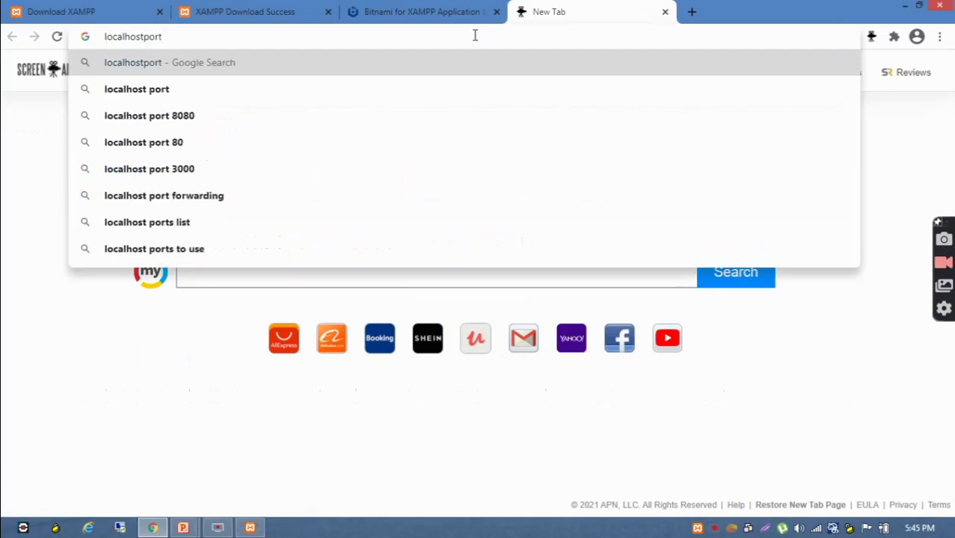
pyautogui.press('BackSpace')
pyautogui.press('BackSpace')
pyautogui.press('BackSpace')
pyautogui.press('BackSpace')
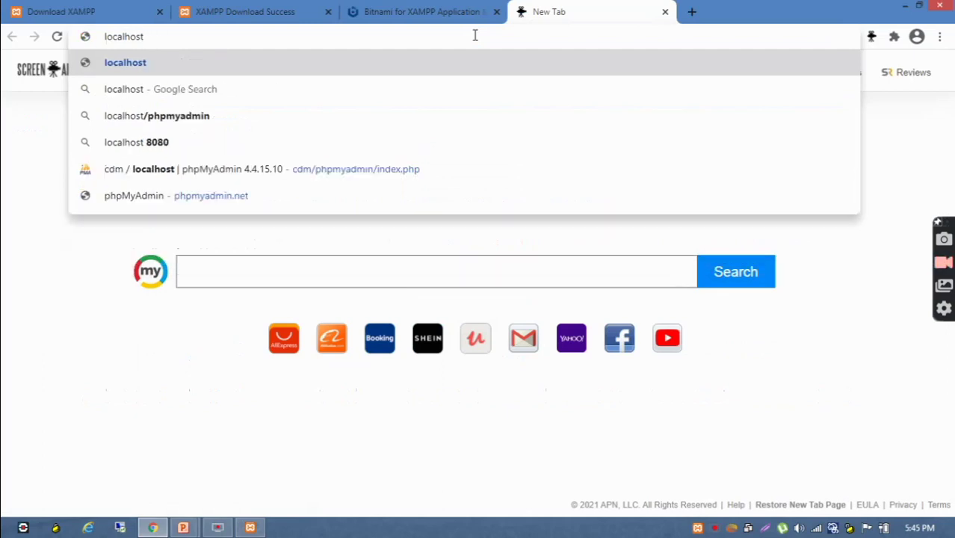
pyautogui.write(':8080')
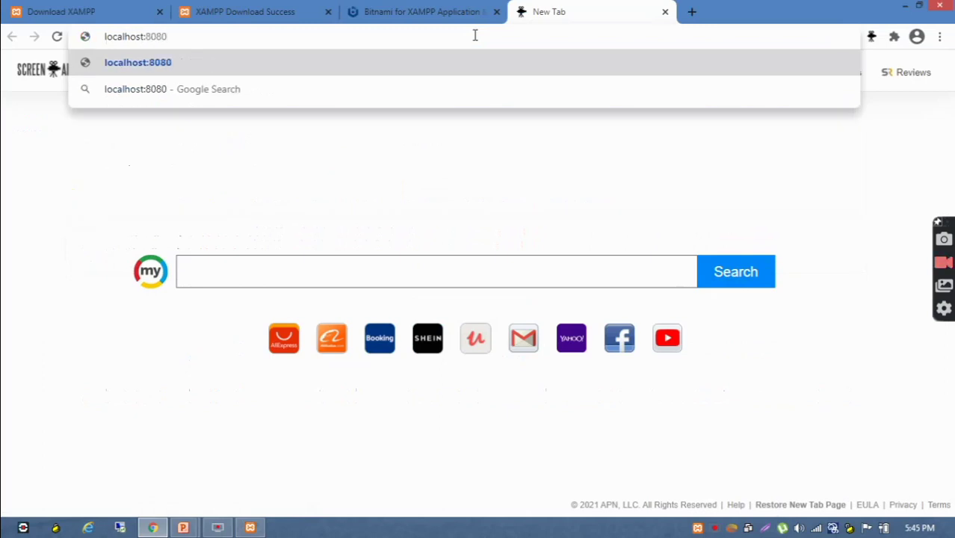
pyautogui.press('Return')
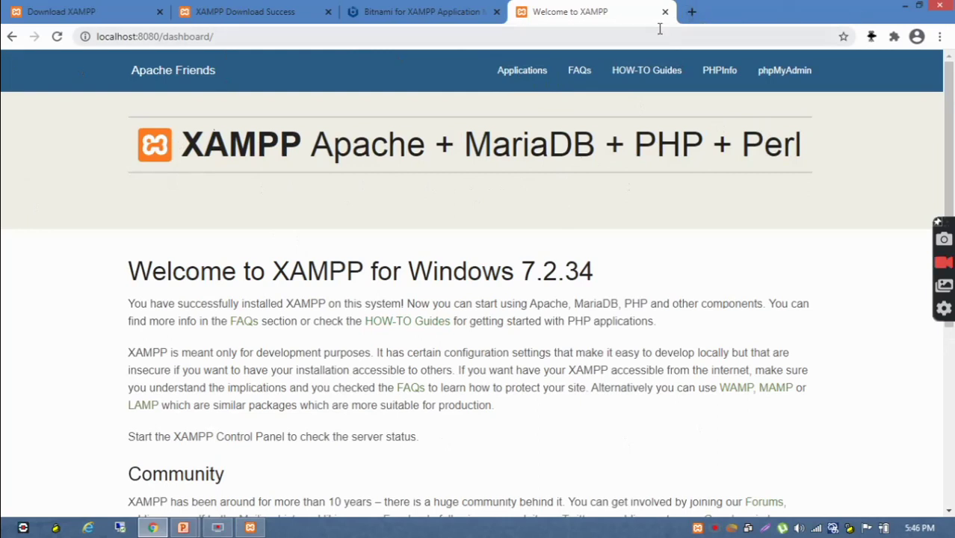
# Load plain localhost without a port number in another new tab to check which server answers.
pyautogui.click(691, 14)
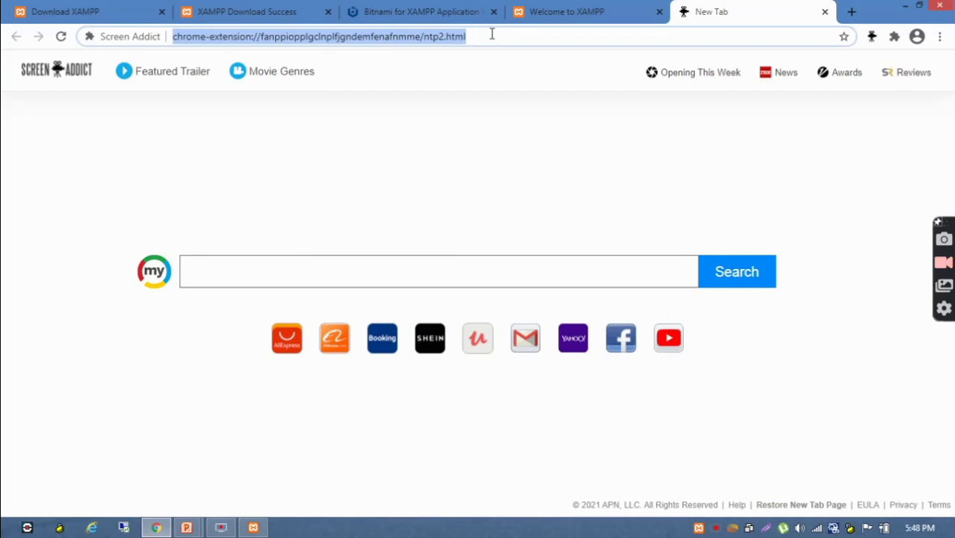
pyautogui.write('lo')
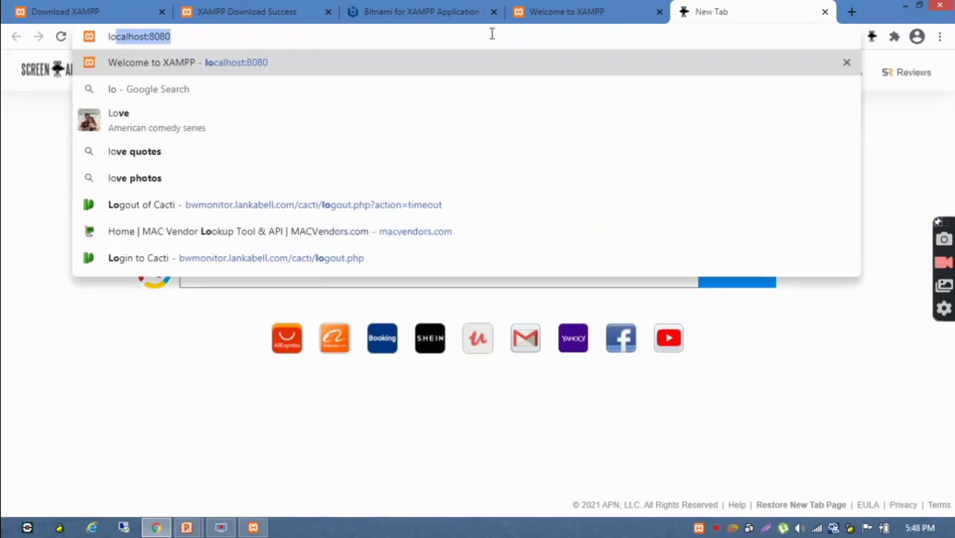
pyautogui.press('Right')
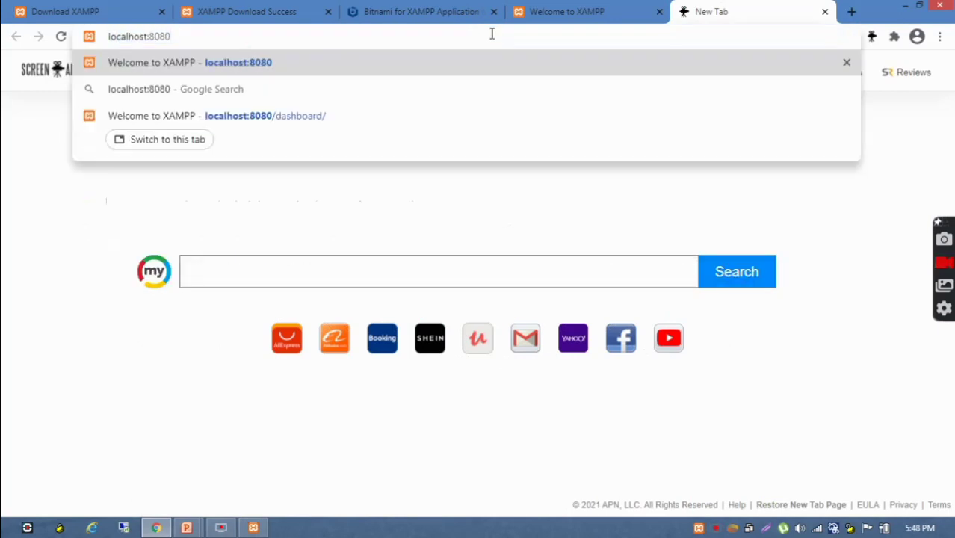
pyautogui.write('/')
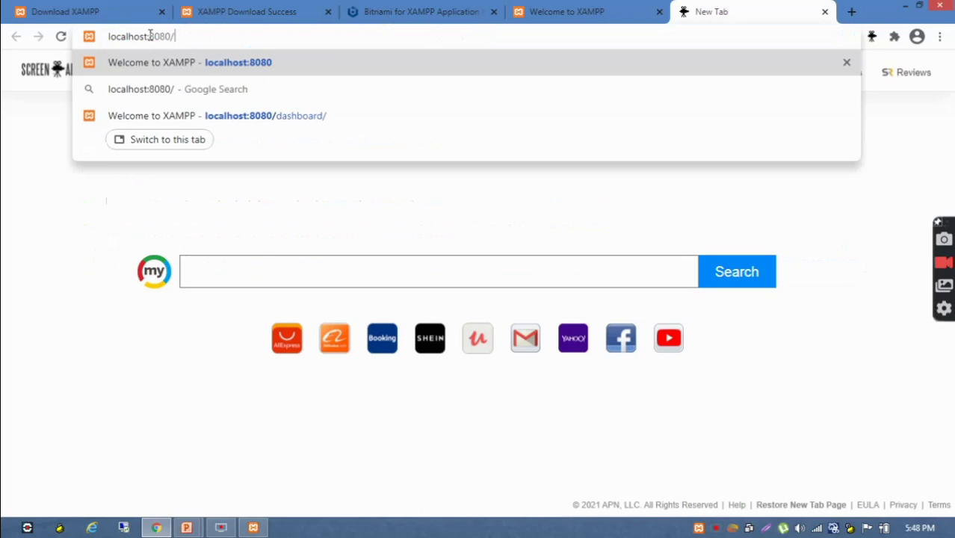
pyautogui.moveTo(147, 35); pyautogui.dragTo(182, 35)
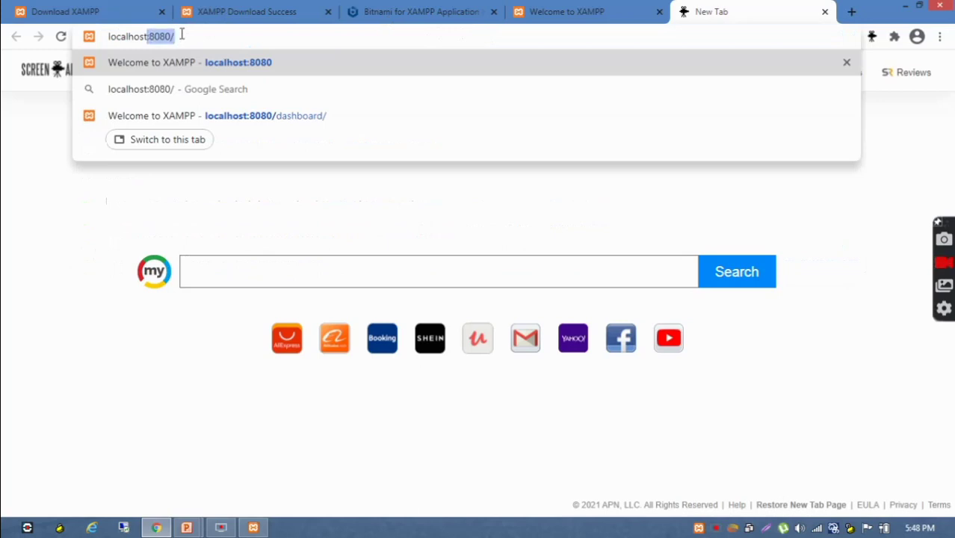
pyautogui.press('BackSpace')
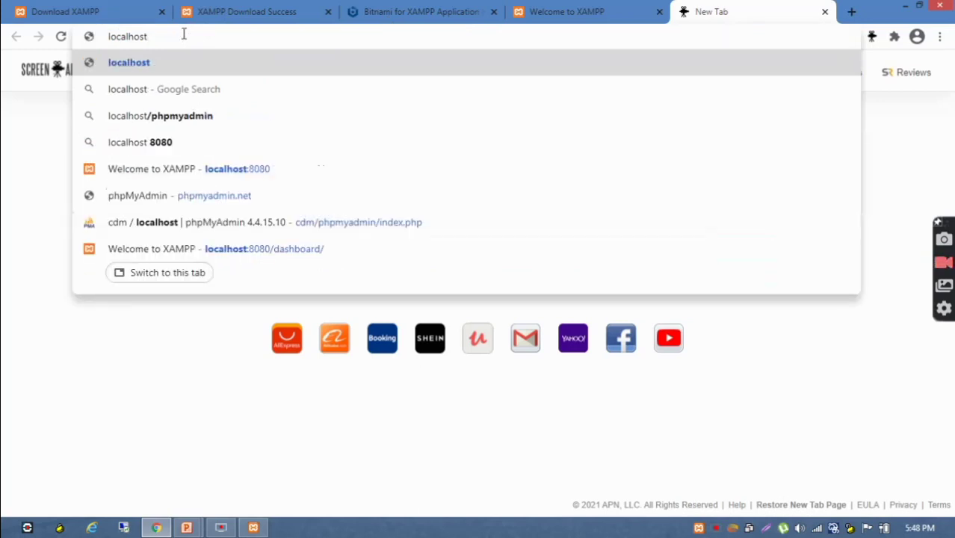
pyautogui.write('/')
pyautogui.press('BackSpace')
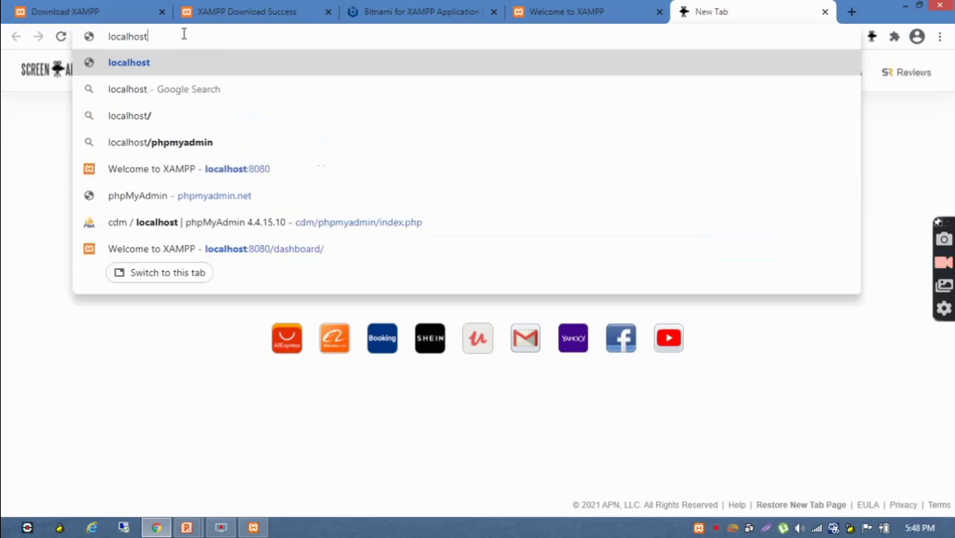
pyautogui.press('Return')
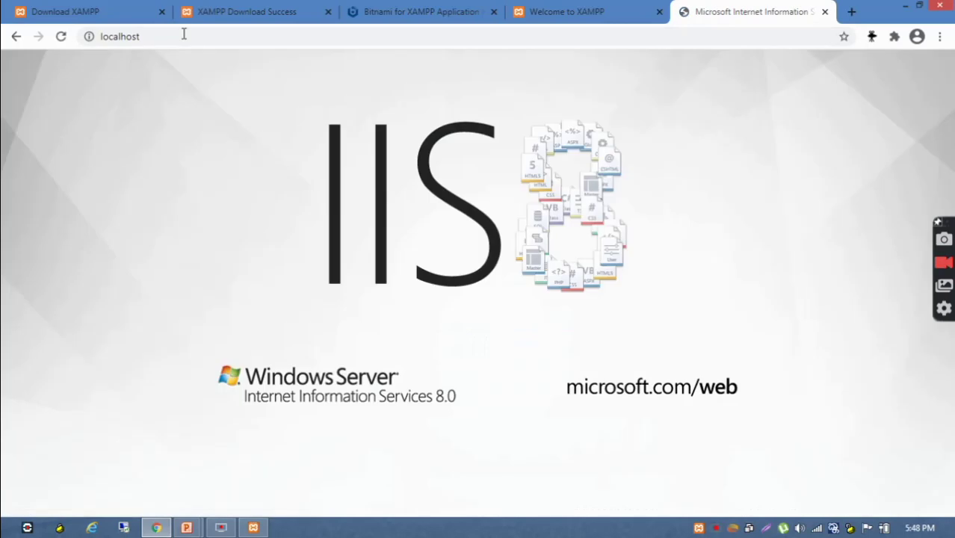
# Try to open phpMyAdmin at localhost:8080/dashboard/phpmyadmin.
pyautogui.click(178, 36)
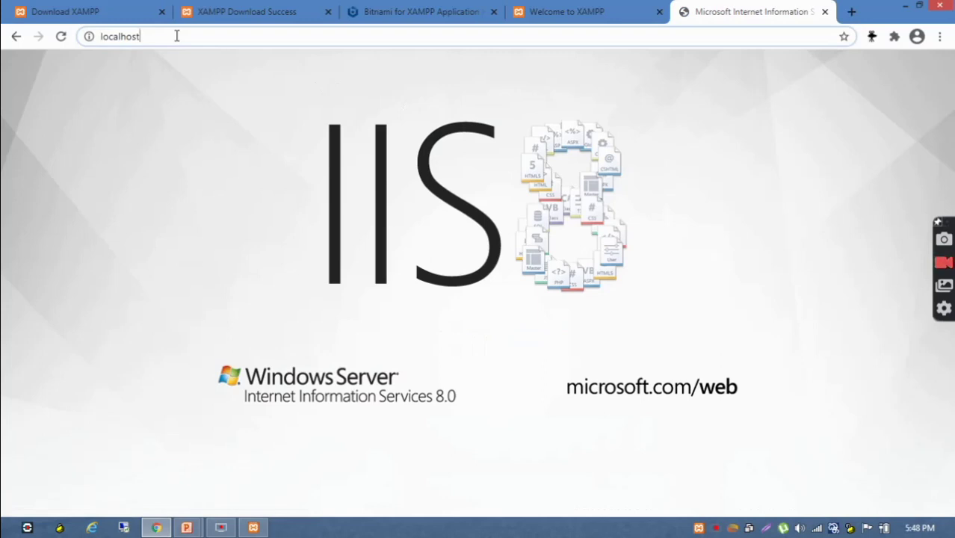
pyautogui.press('Return')
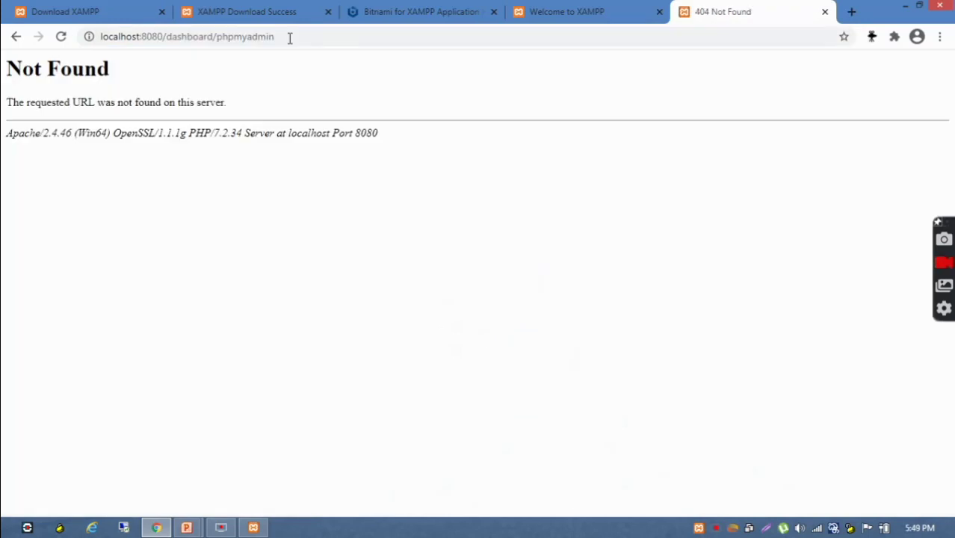
# Remove the dashboard part from the address and load localhost:8080/phpmyadmin.
pyautogui.click(221, 37)
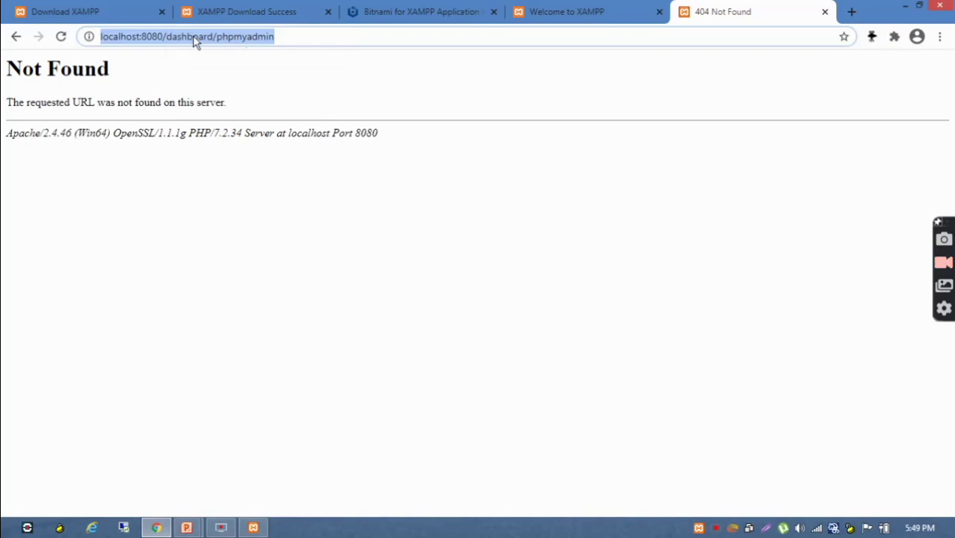
pyautogui.click(216, 37)
pyautogui.press('BackSpace')
pyautogui.press('BackSpace')
pyautogui.press('BackSpace')
pyautogui.press('BackSpace')
pyautogui.press('BackSpace')
pyautogui.press('BackSpace')
pyautogui.press('BackSpace')
pyautogui.press('BackSpace')
pyautogui.press('BackSpace')
pyautogui.press('BackSpace')
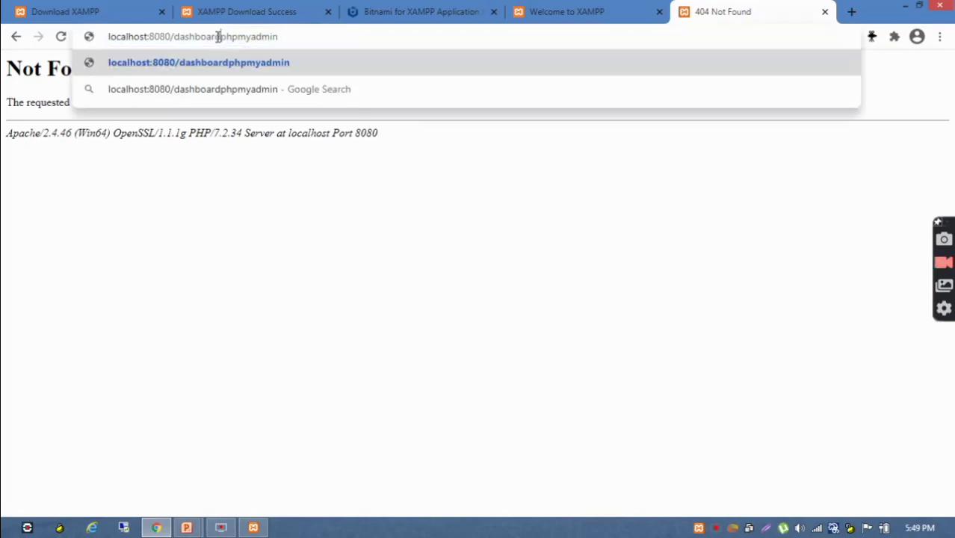
pyautogui.press('Return')
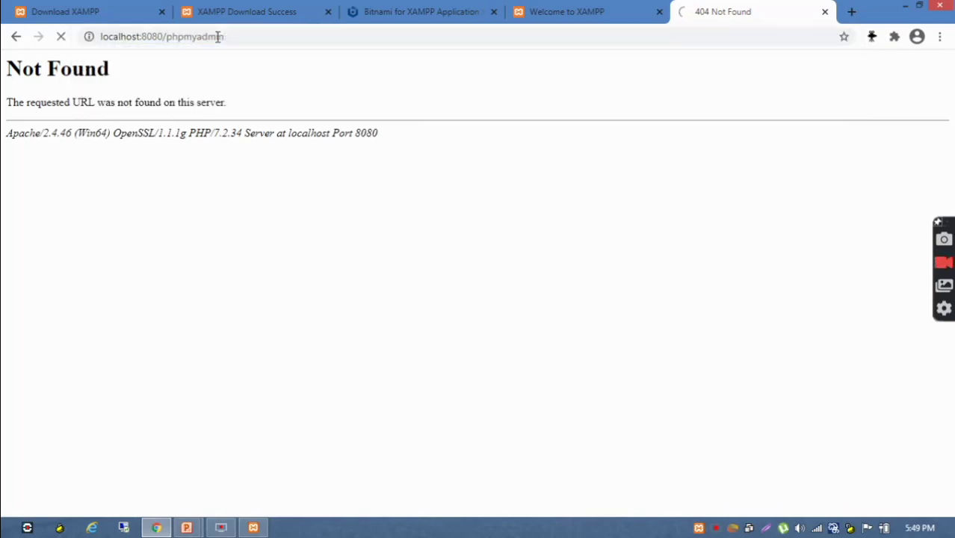